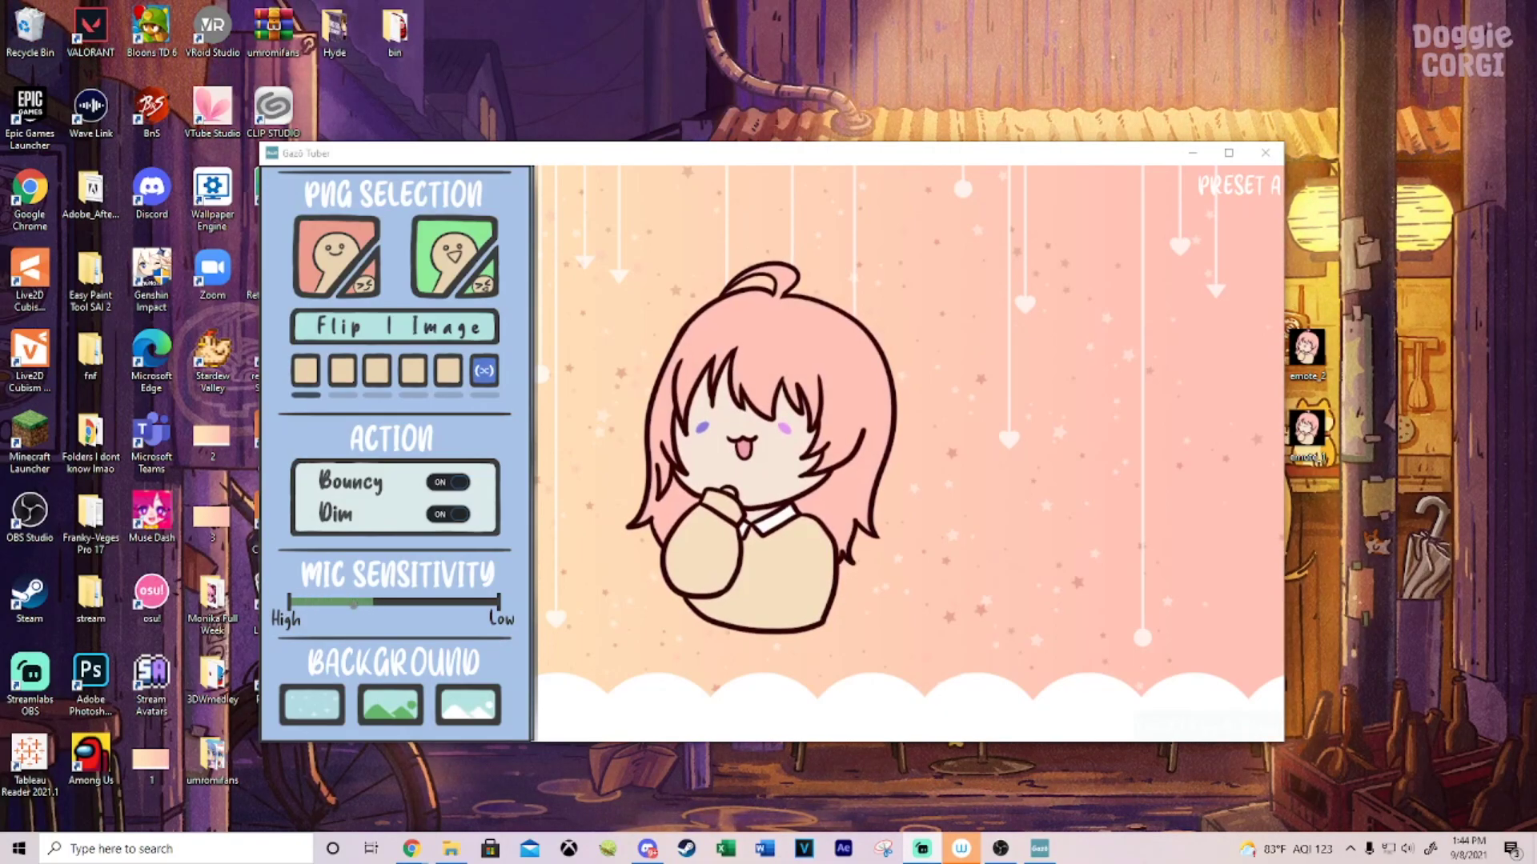
Turn off the Bouncy and Dim actions for the avatar
{"action": "left_click", "coordinate": [445, 484]}
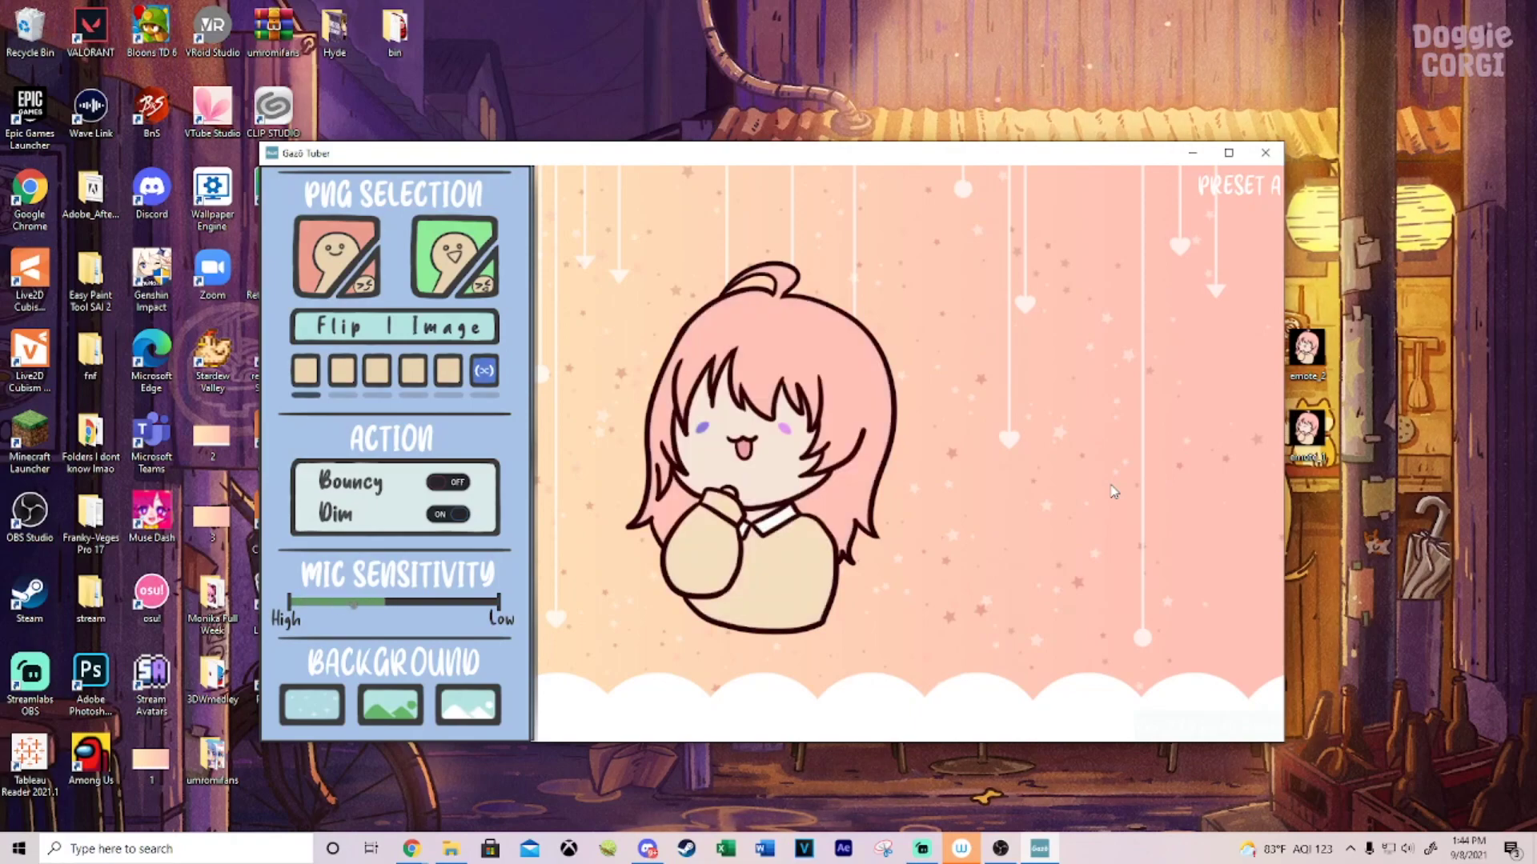
{"action": "left_click", "coordinate": [452, 514]}
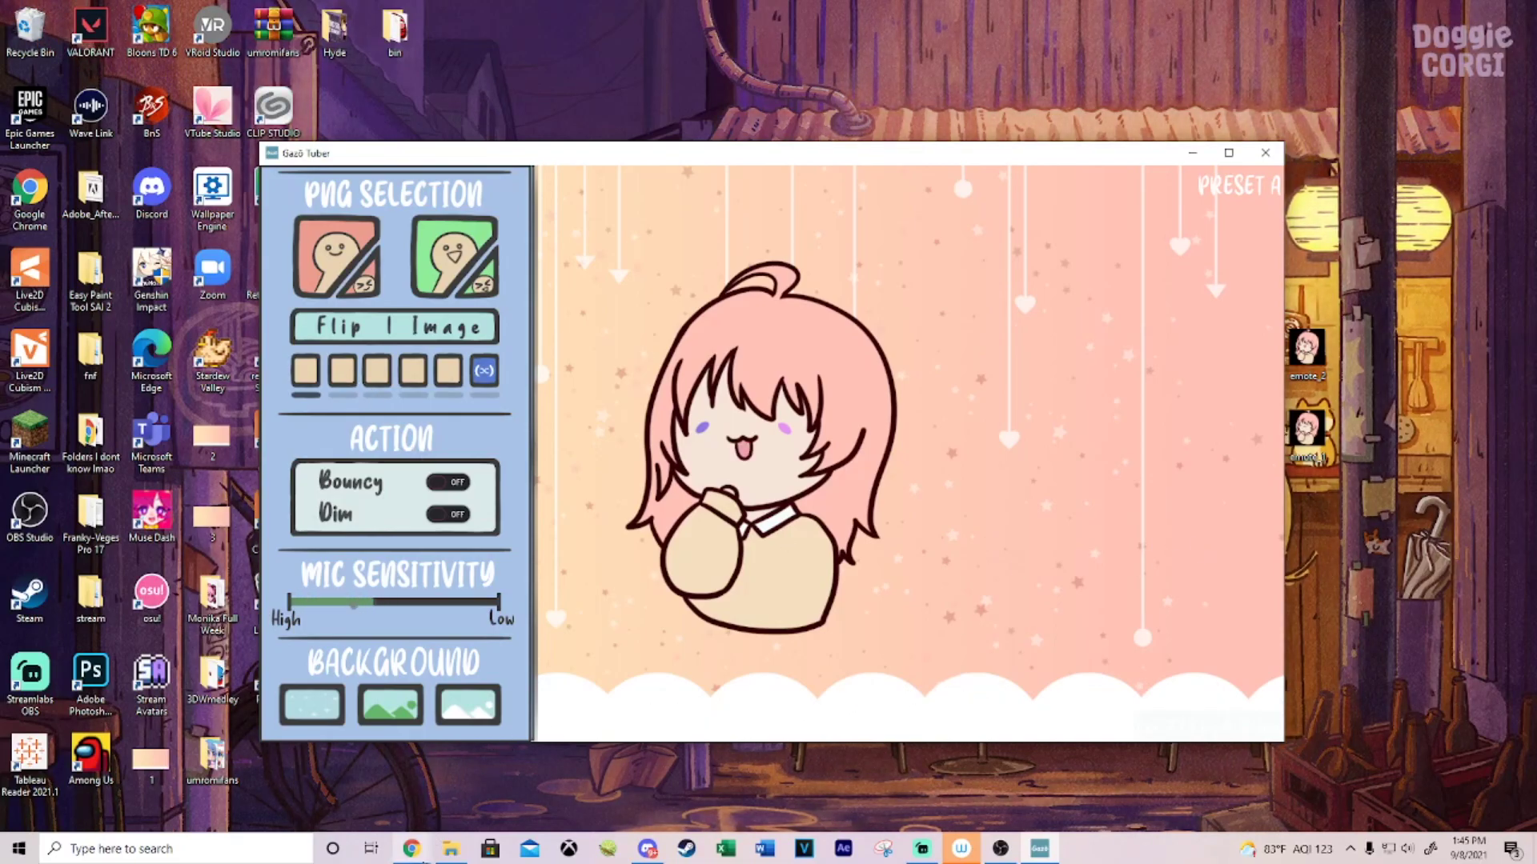
Switch to Chrome and follow the Ko-fi shop download link in the full description of the Easy PNGTuber Software video
{"action": "left_click", "coordinate": [411, 848]}
{"action": "left_click", "coordinate": [480, 791]}
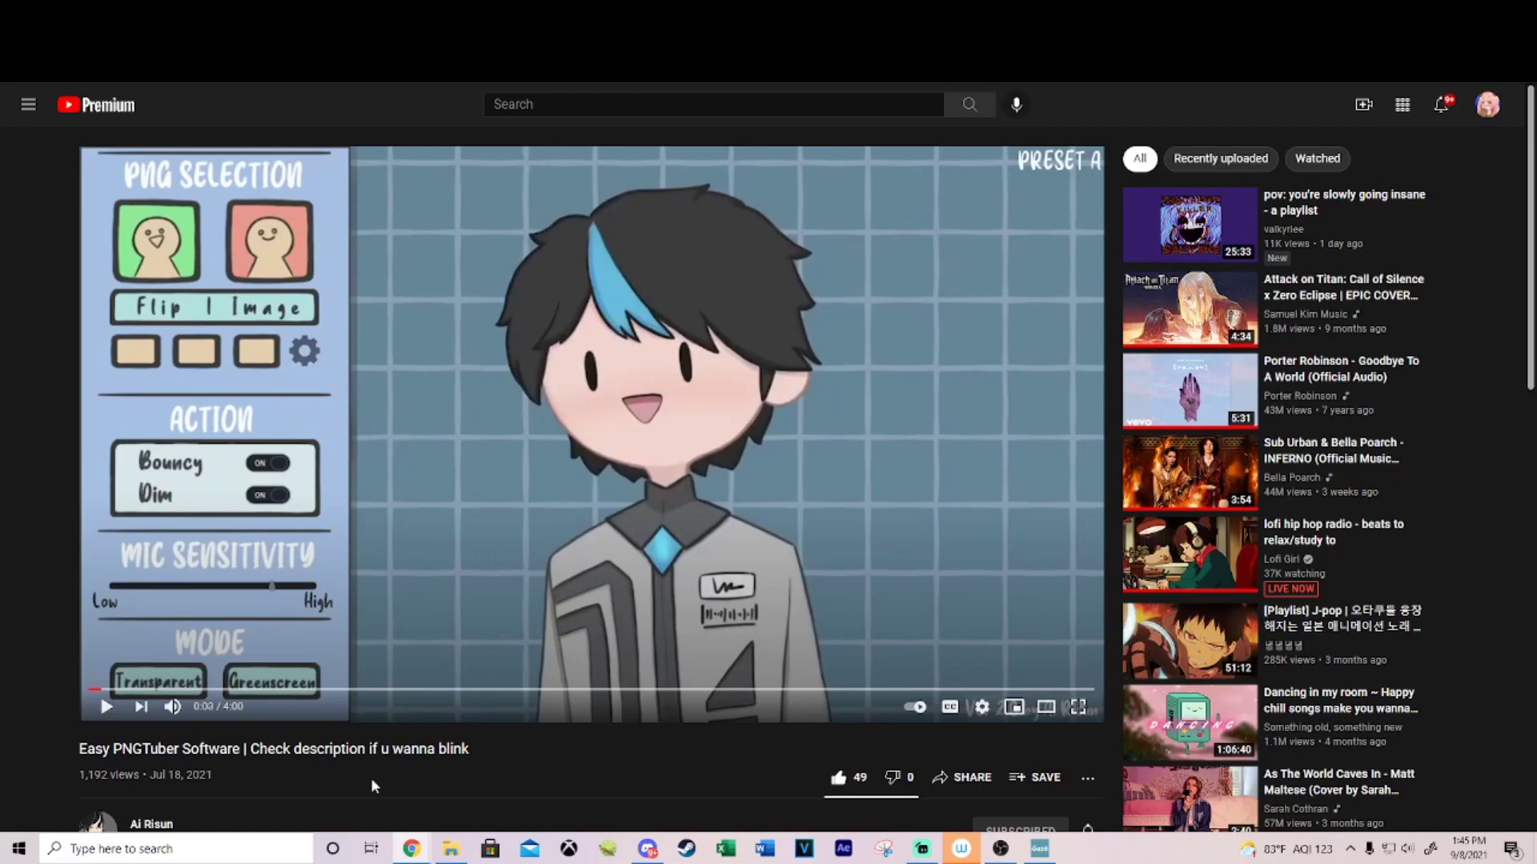
{"action": "scroll", "coordinate": [560, 480], "scroll_direction": "down", "scroll_amount": 4}
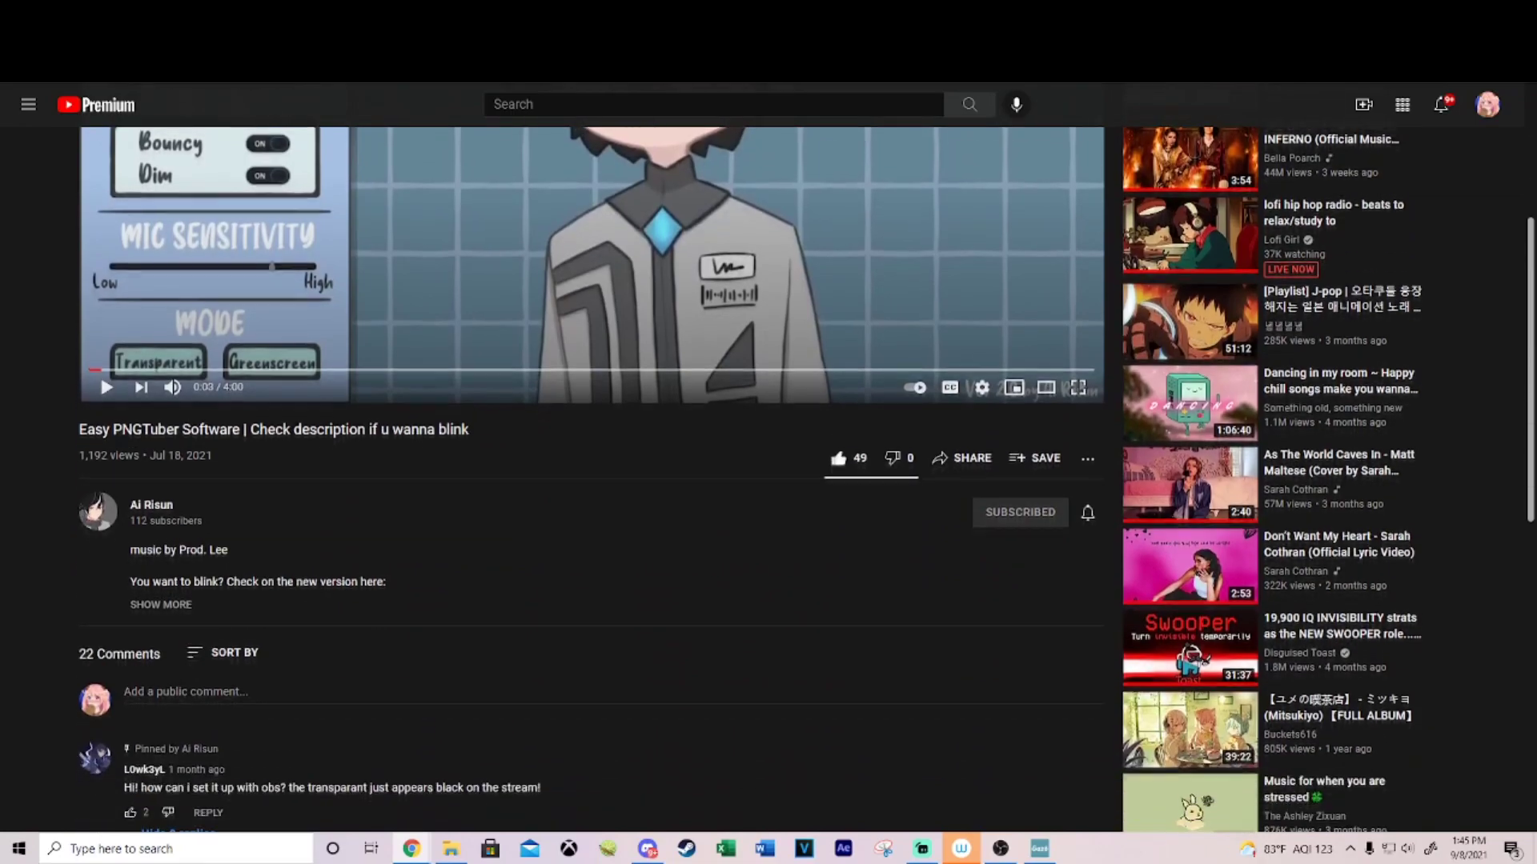
{"action": "left_click", "coordinate": [172, 605]}
{"action": "scroll", "coordinate": [267, 565], "scroll_direction": "down", "scroll_amount": 1}
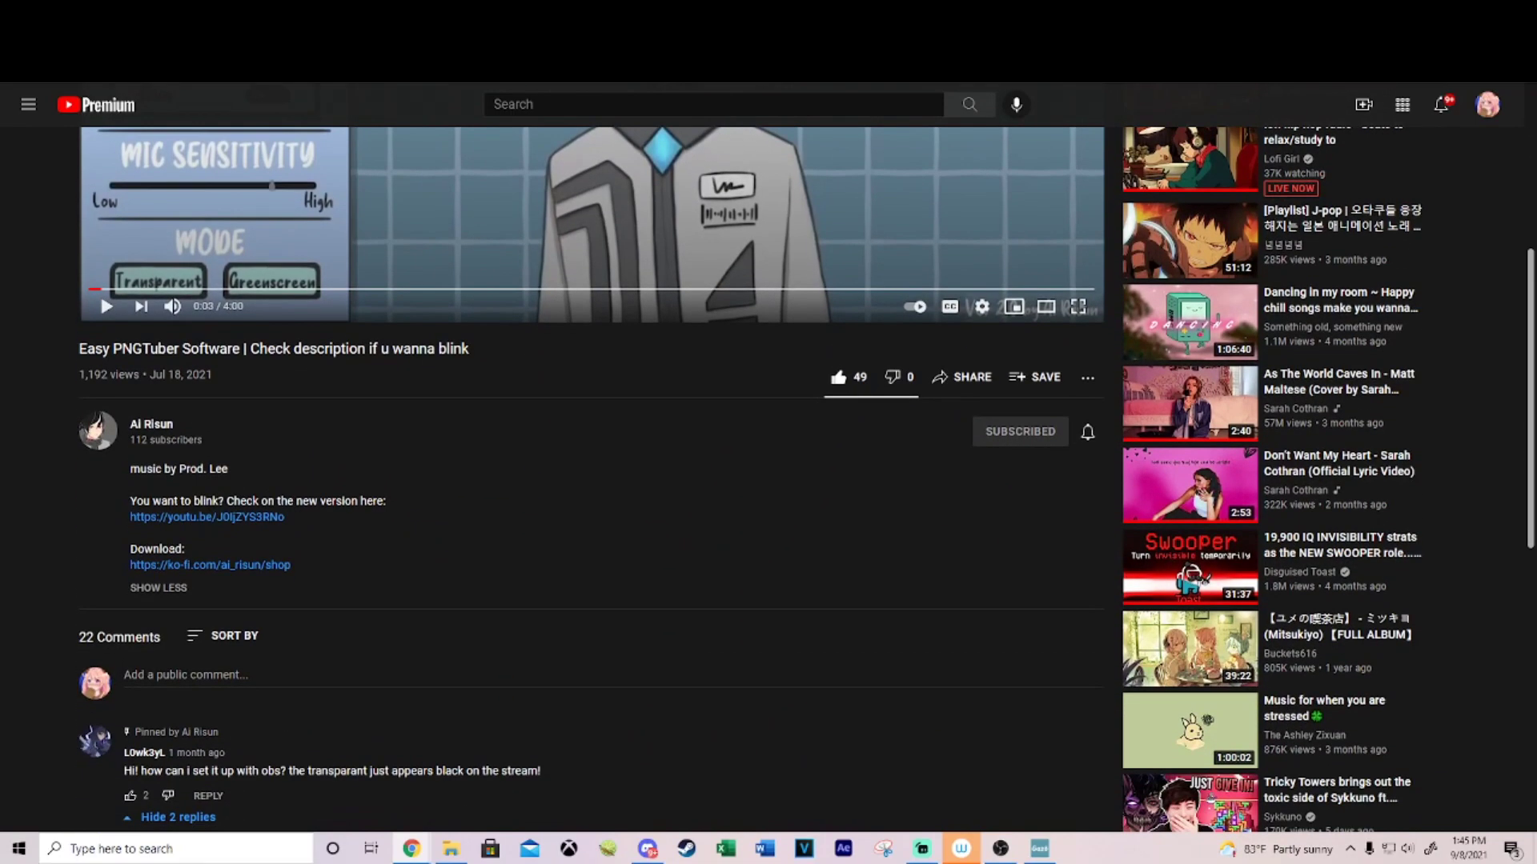
{"action": "left_click", "coordinate": [152, 570]}
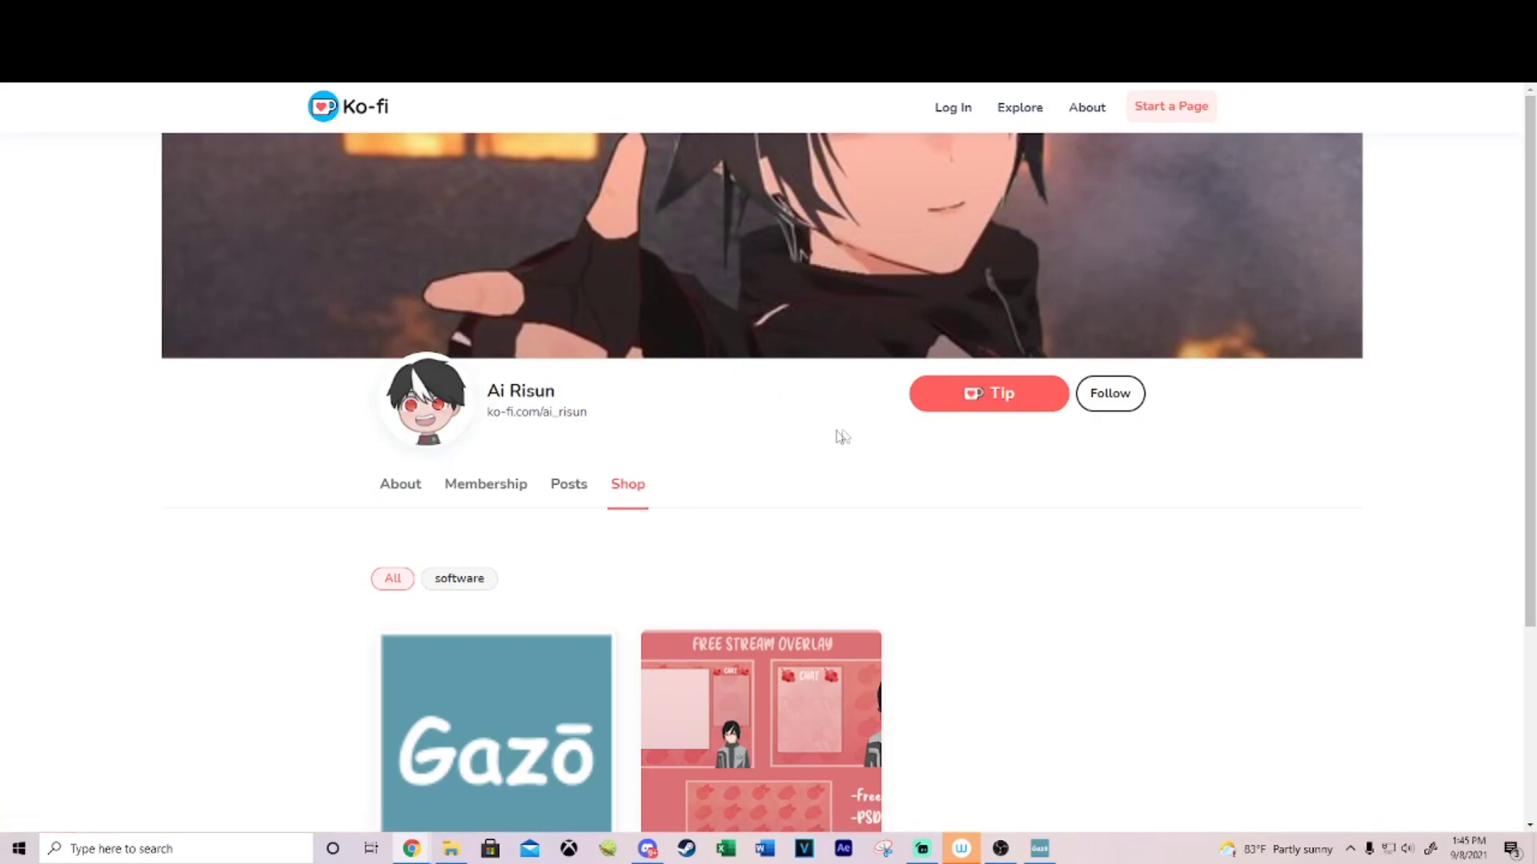
Open the free Gazo Tuber product page in the Ko-fi shop
{"action": "scroll", "coordinate": [768, 333], "scroll_direction": "down", "scroll_amount": 2}
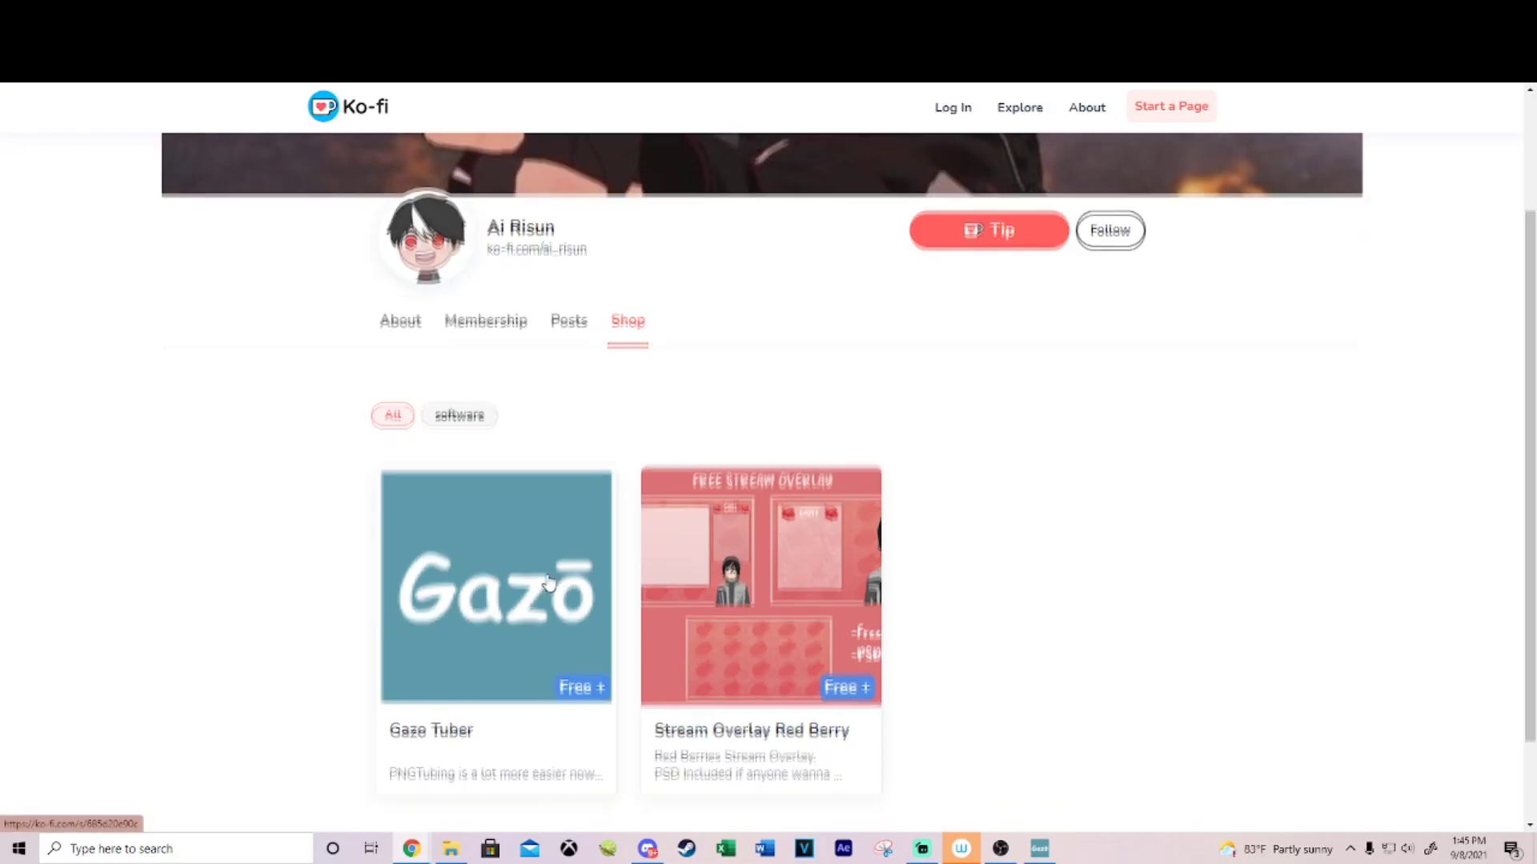
{"action": "scroll", "coordinate": [549, 582], "scroll_direction": "down", "scroll_amount": 1}
{"action": "left_click", "coordinate": [492, 550]}
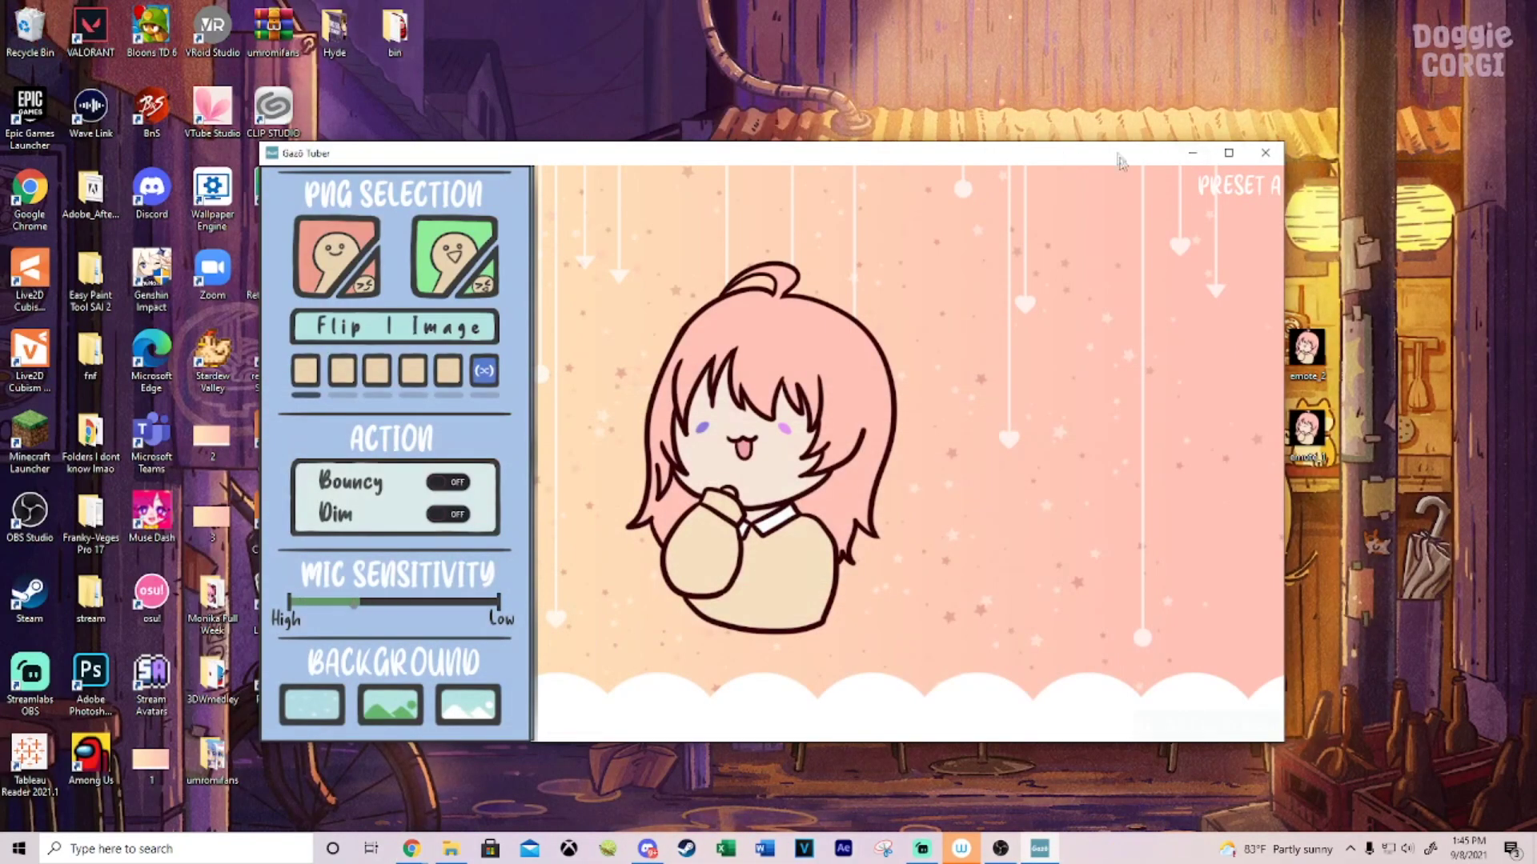
Close the running Gazo Tuber and launch the Gazo Tuber application from the extracted Windows folder on the desktop
{"action": "left_click_drag", "start_coordinate": [1119, 160], "coordinate": [969, 165]}
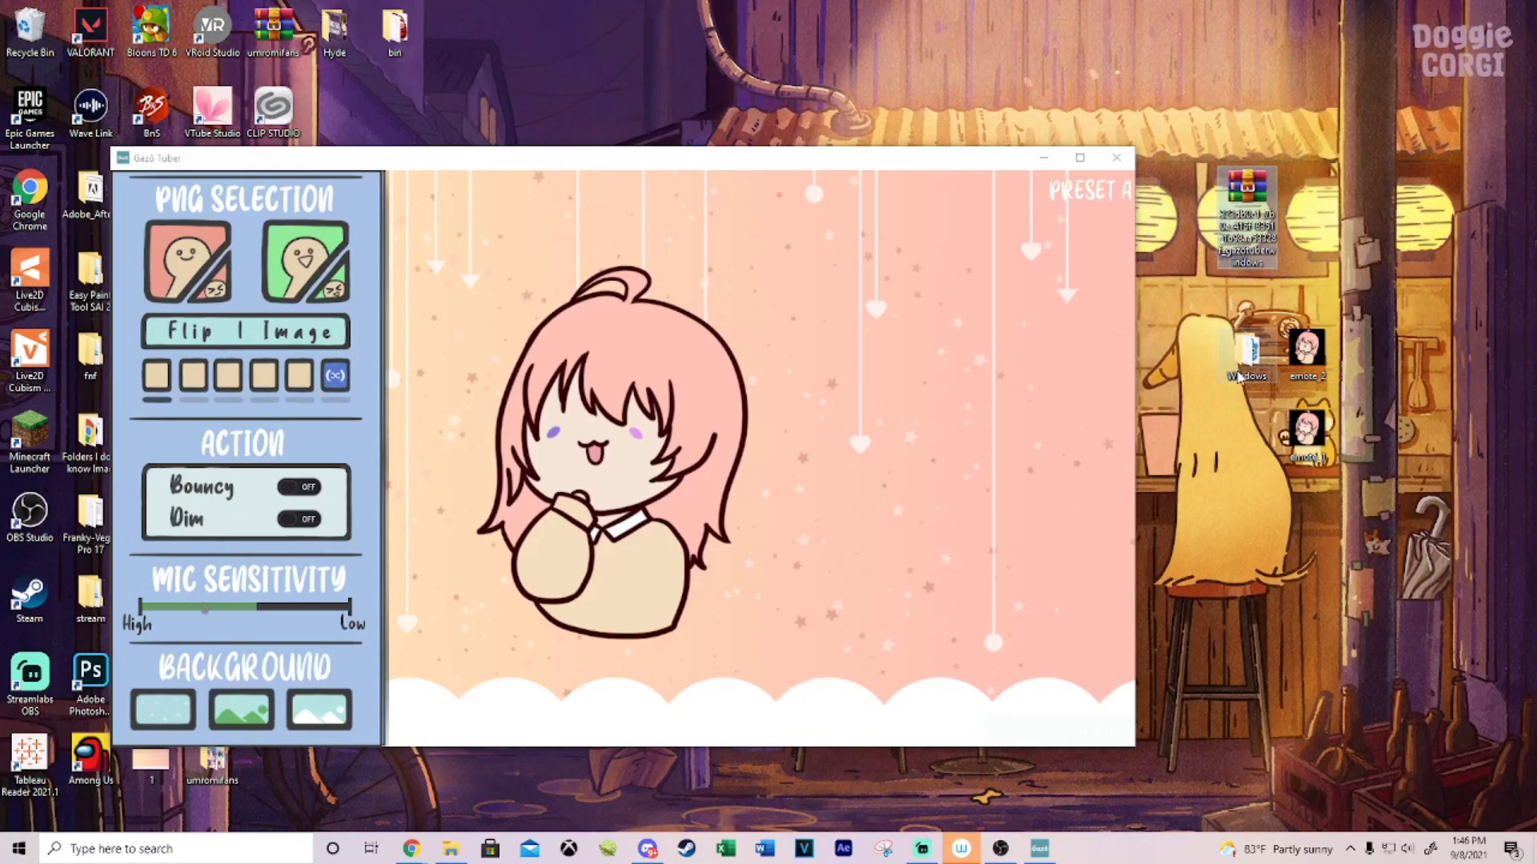
{"action": "double_click", "coordinate": [1238, 373]}
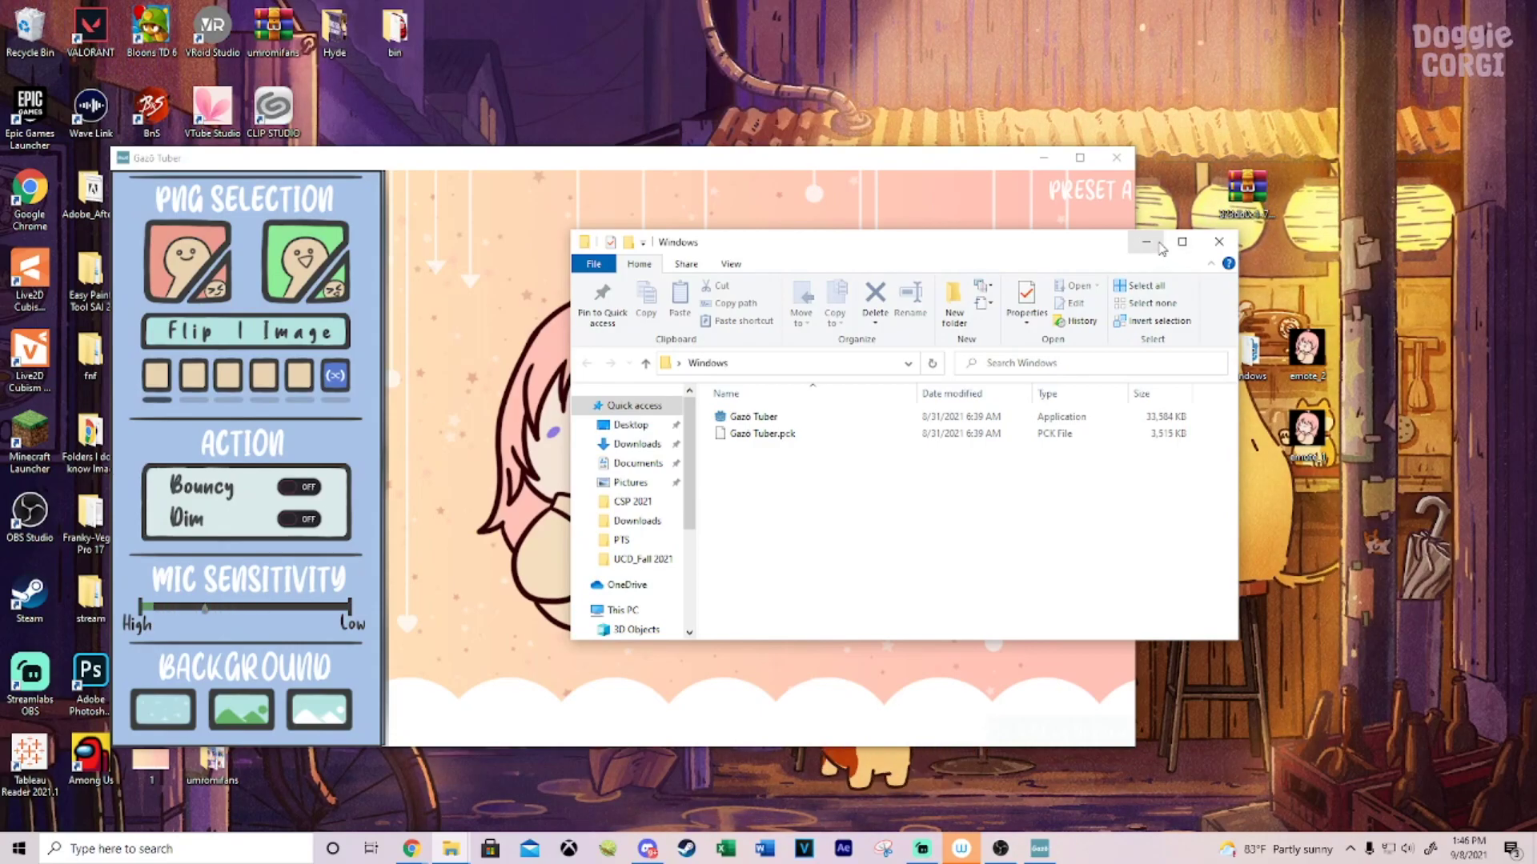
{"action": "left_click", "coordinate": [1116, 157]}
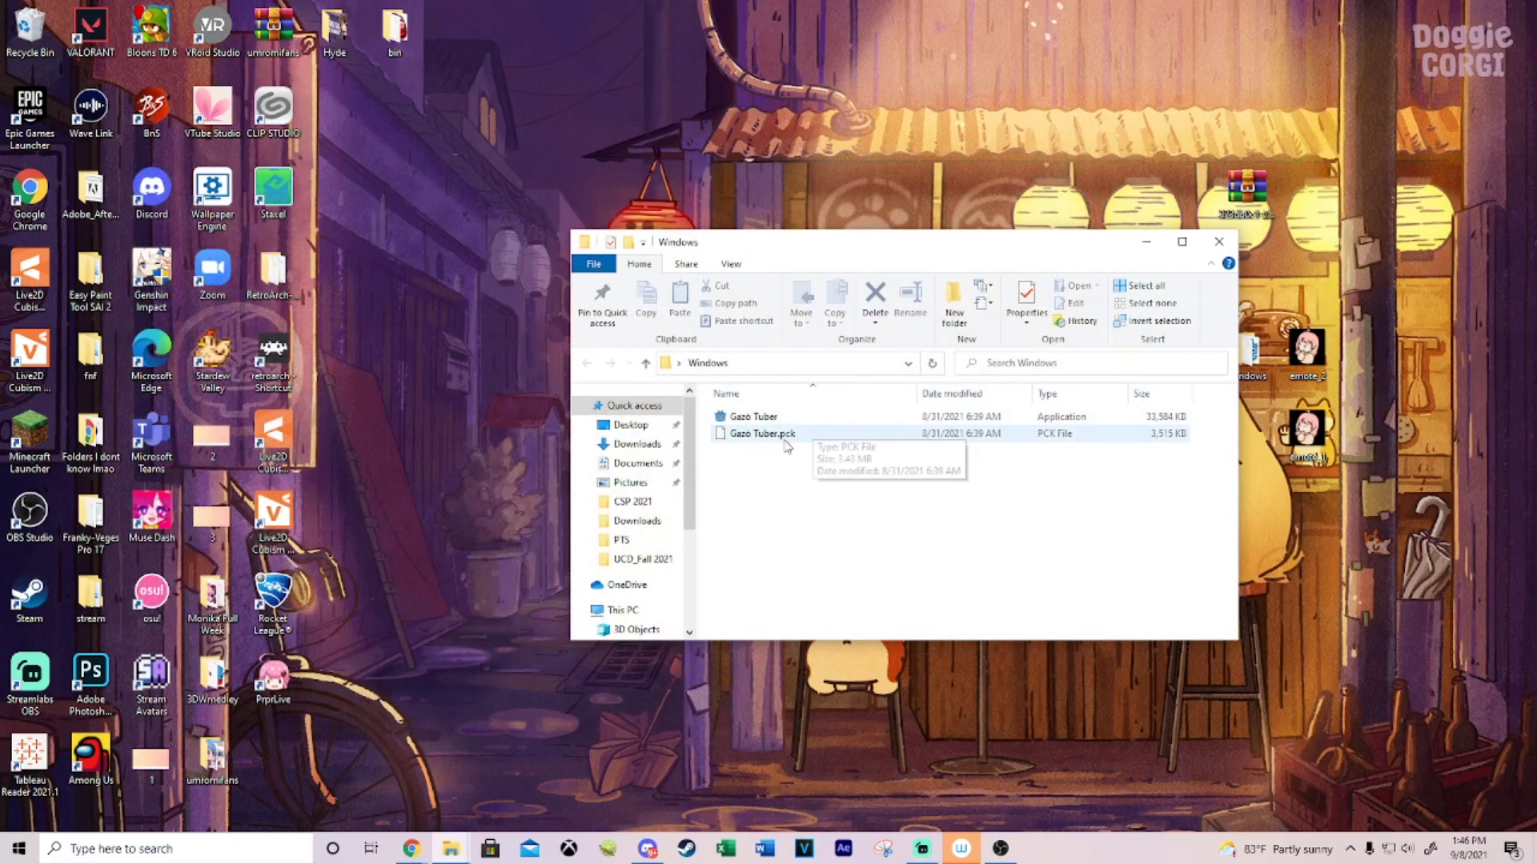
{"action": "double_click", "coordinate": [768, 418]}
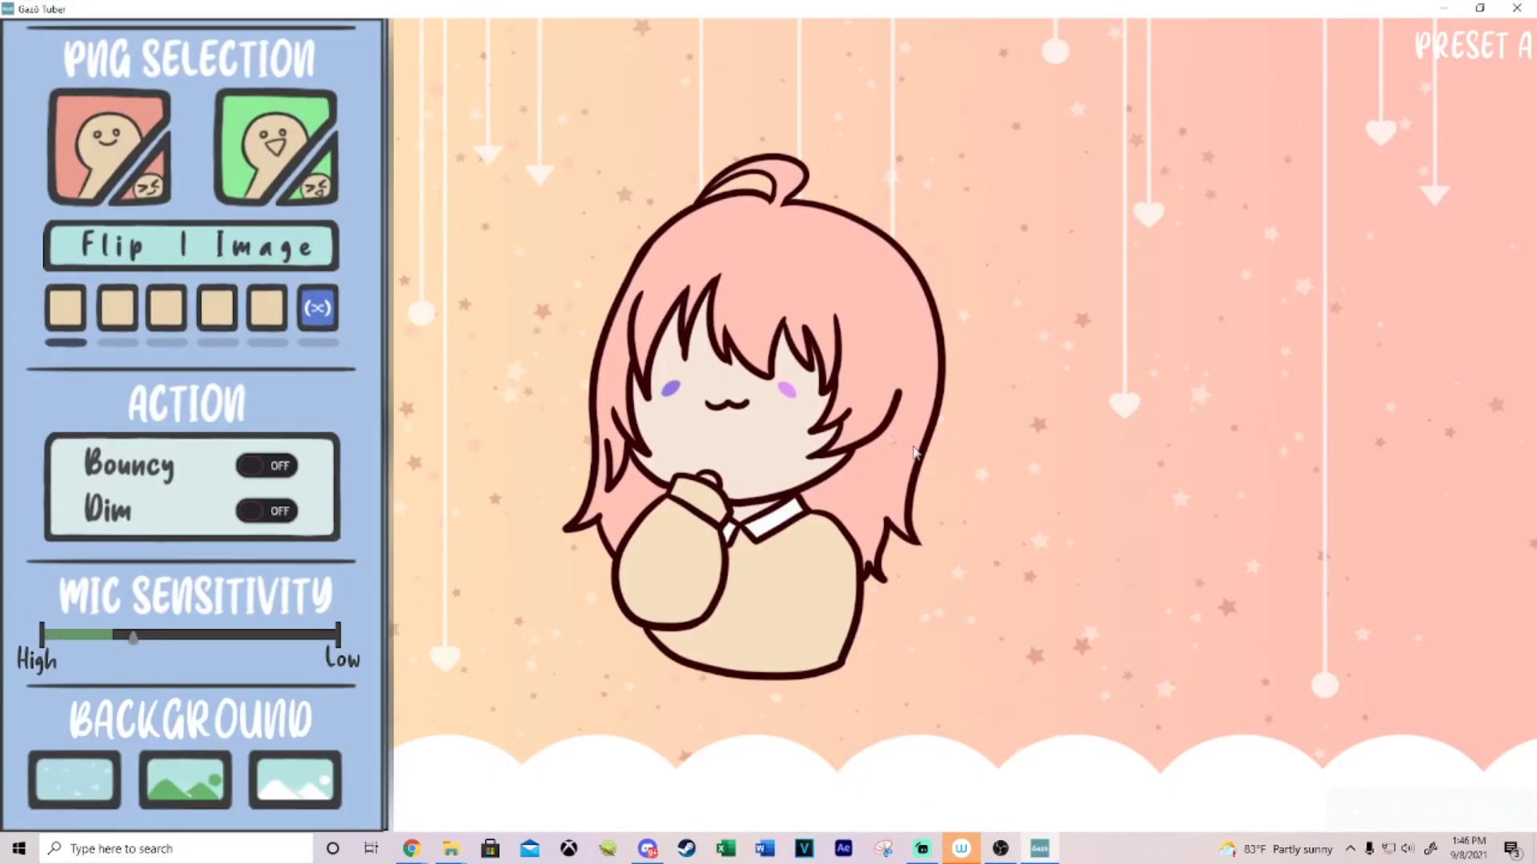
Switch to preset B and import emote_1 from the desktop as its closed-mouth PNG
{"action": "left_click", "coordinate": [117, 312]}
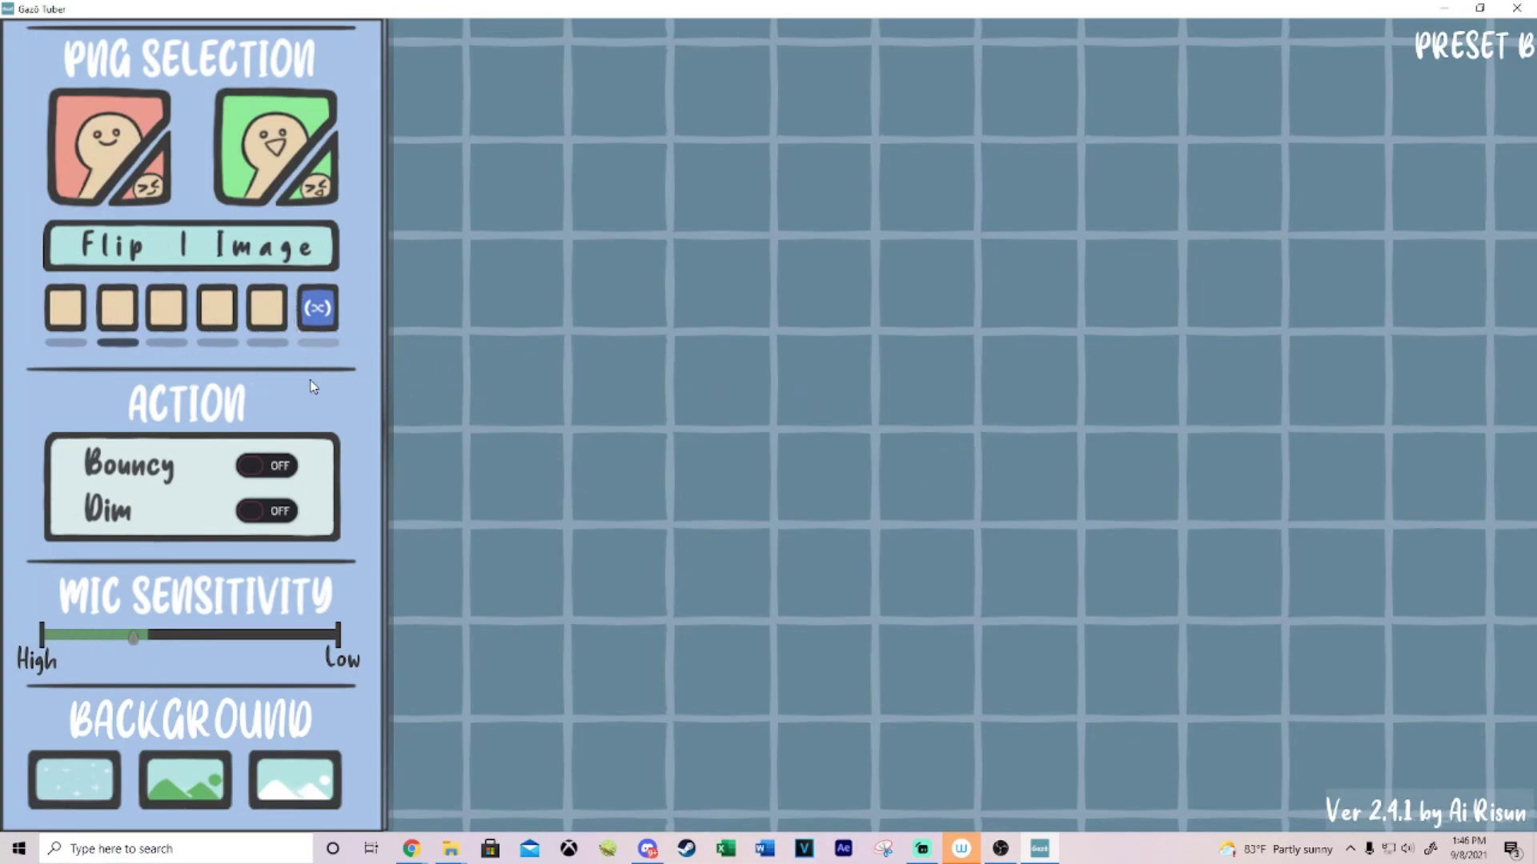
{"action": "left_click", "coordinate": [64, 150]}
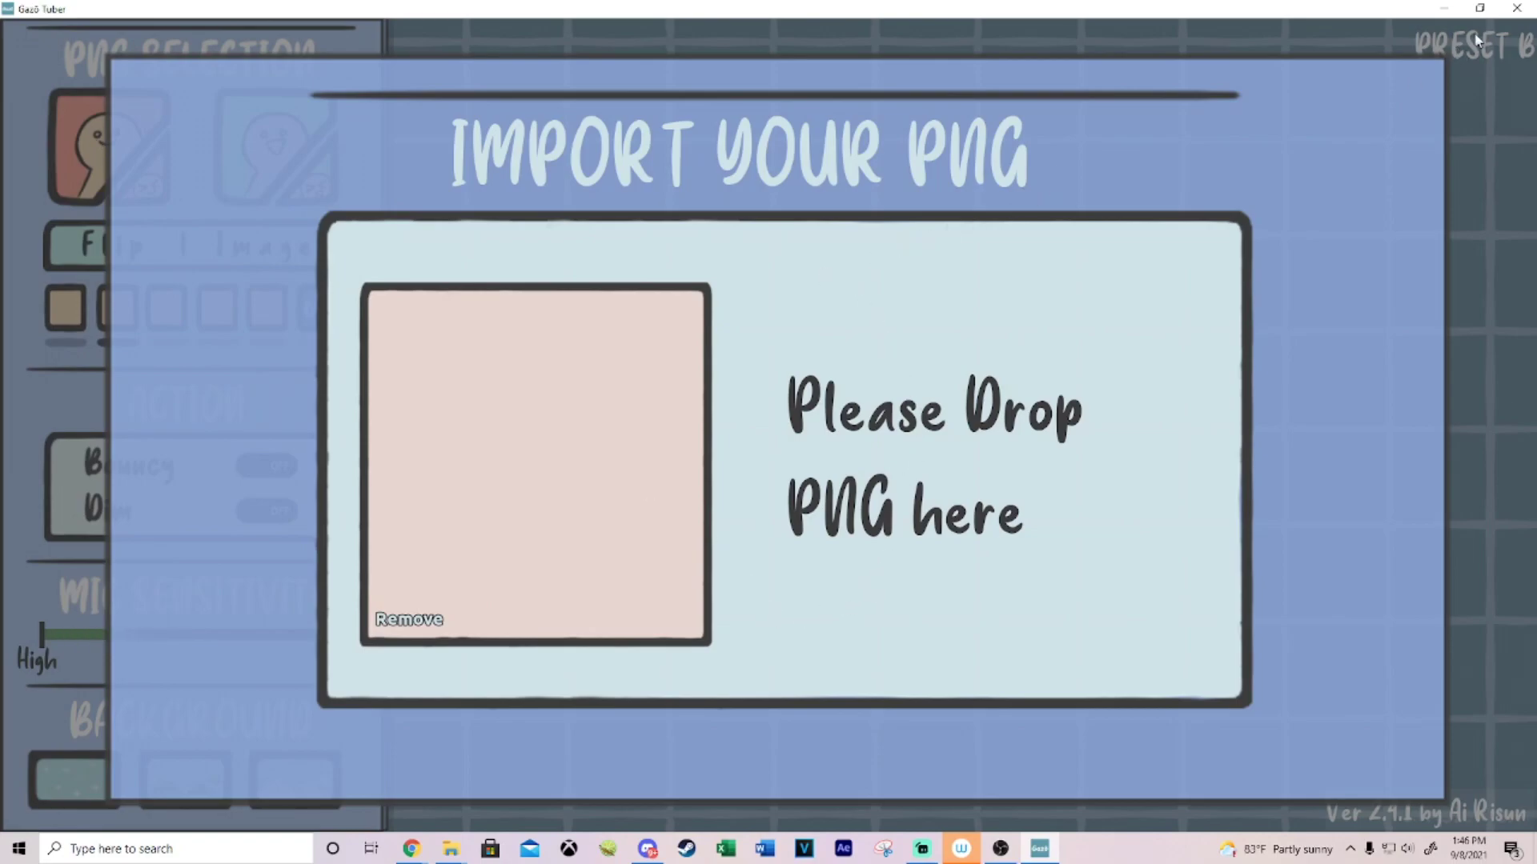
{"action": "left_click", "coordinate": [1478, 9]}
{"action": "left_click_drag", "start_coordinate": [899, 165], "coordinate": [837, 136]}
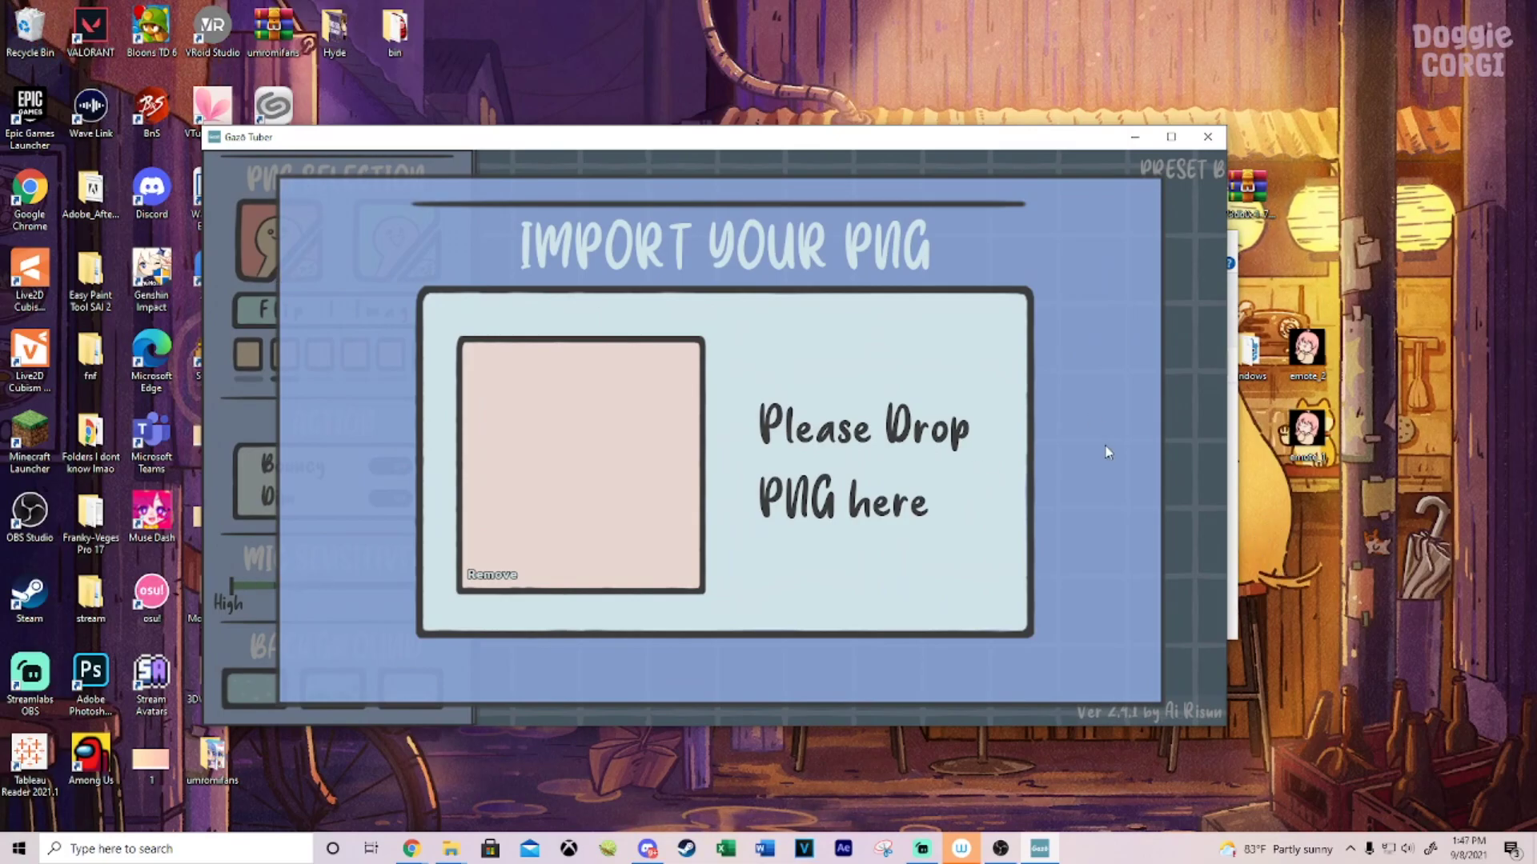
{"action": "left_click", "coordinate": [1306, 432]}
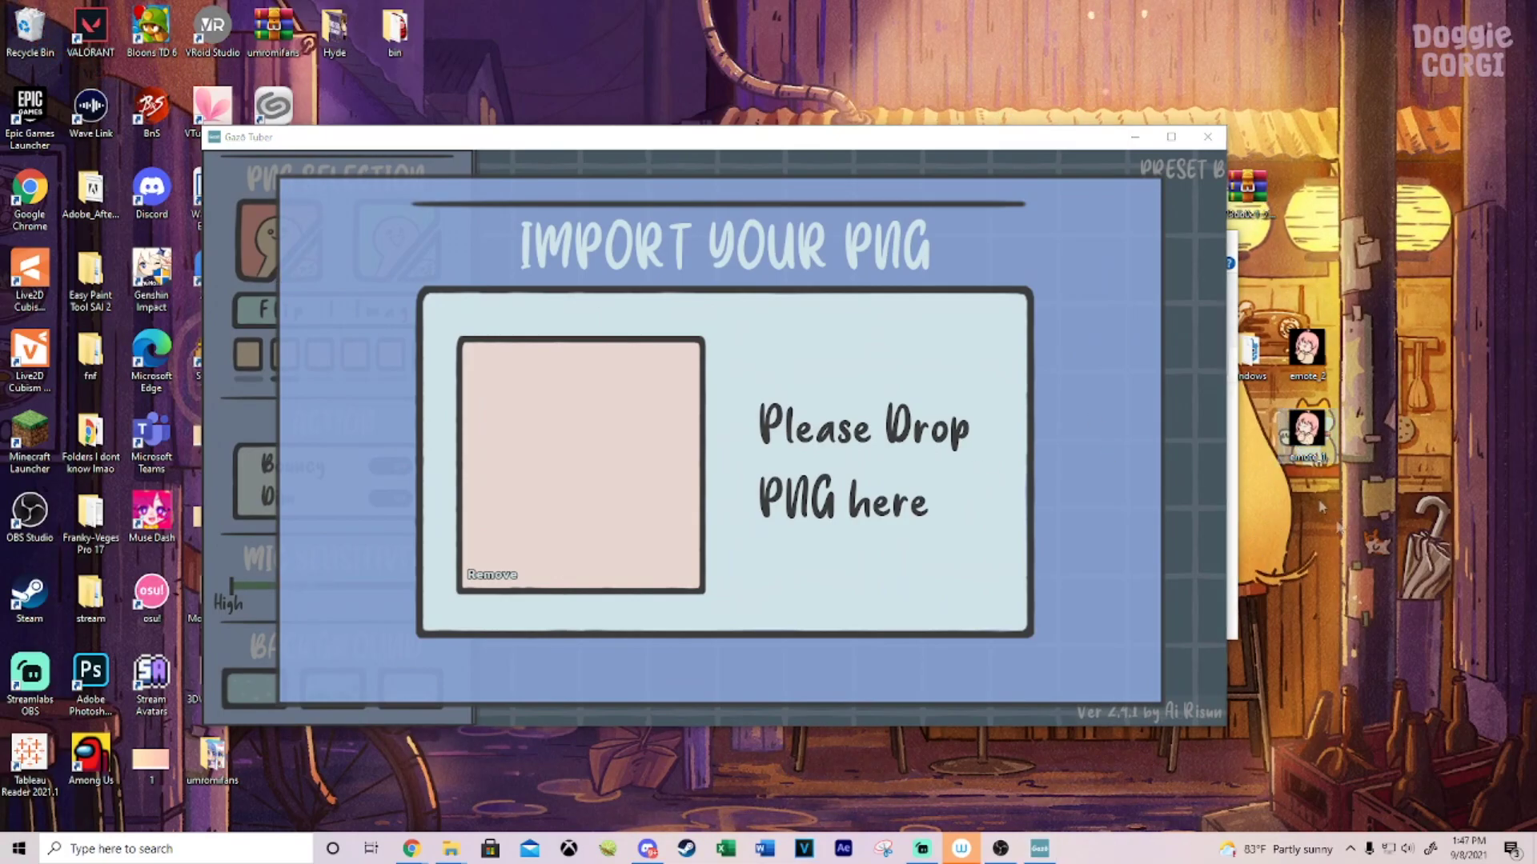
{"action": "left_click_drag", "start_coordinate": [1307, 432], "coordinate": [841, 520]}
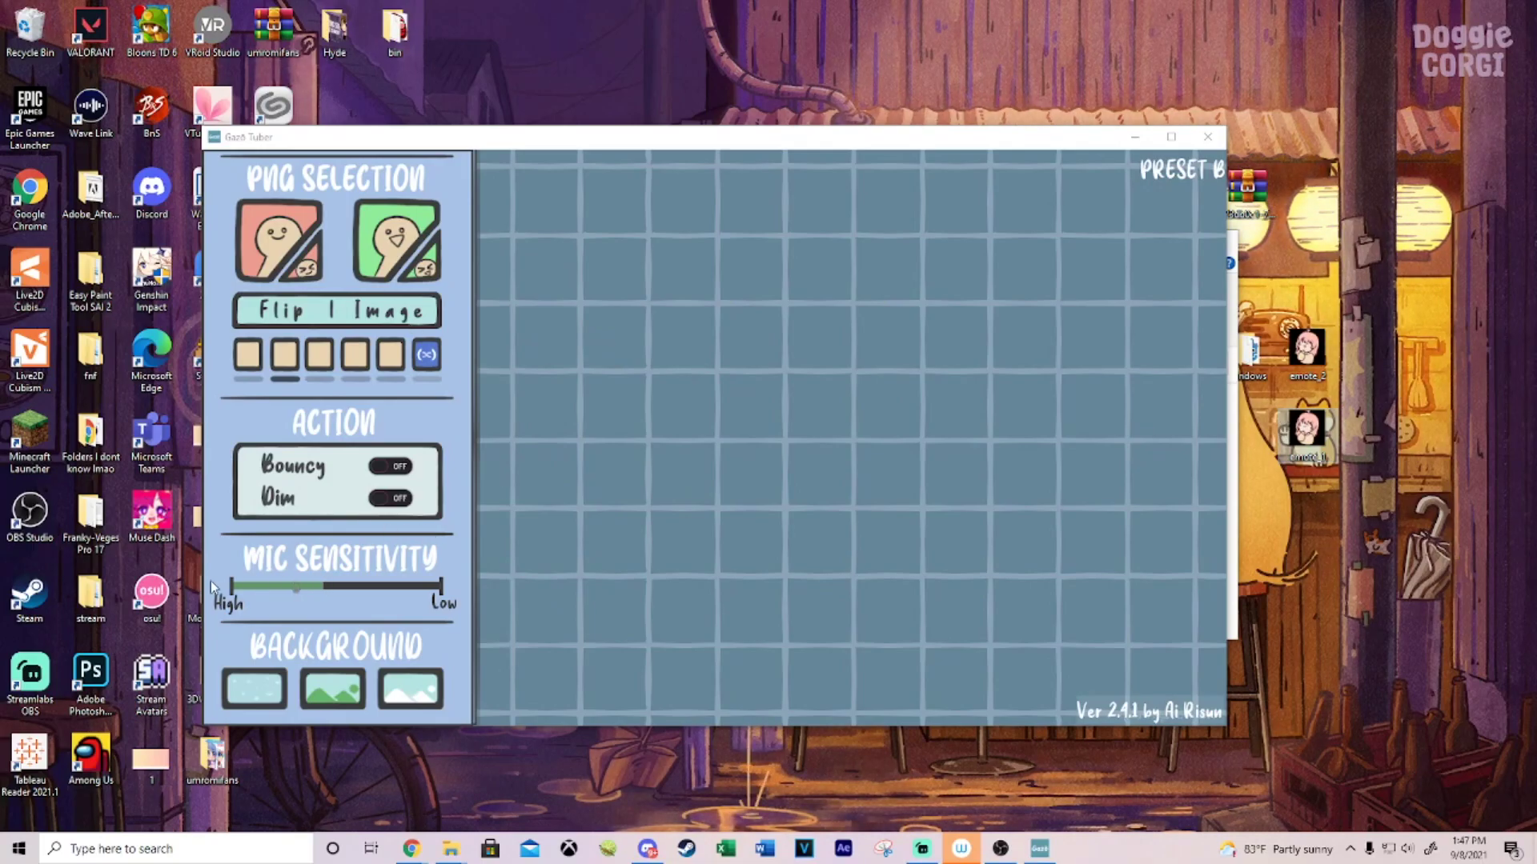
Import emote_2 from the desktop as the open-mouth PNG of preset B
{"action": "left_click", "coordinate": [396, 243]}
{"action": "left_click", "coordinate": [1306, 348]}
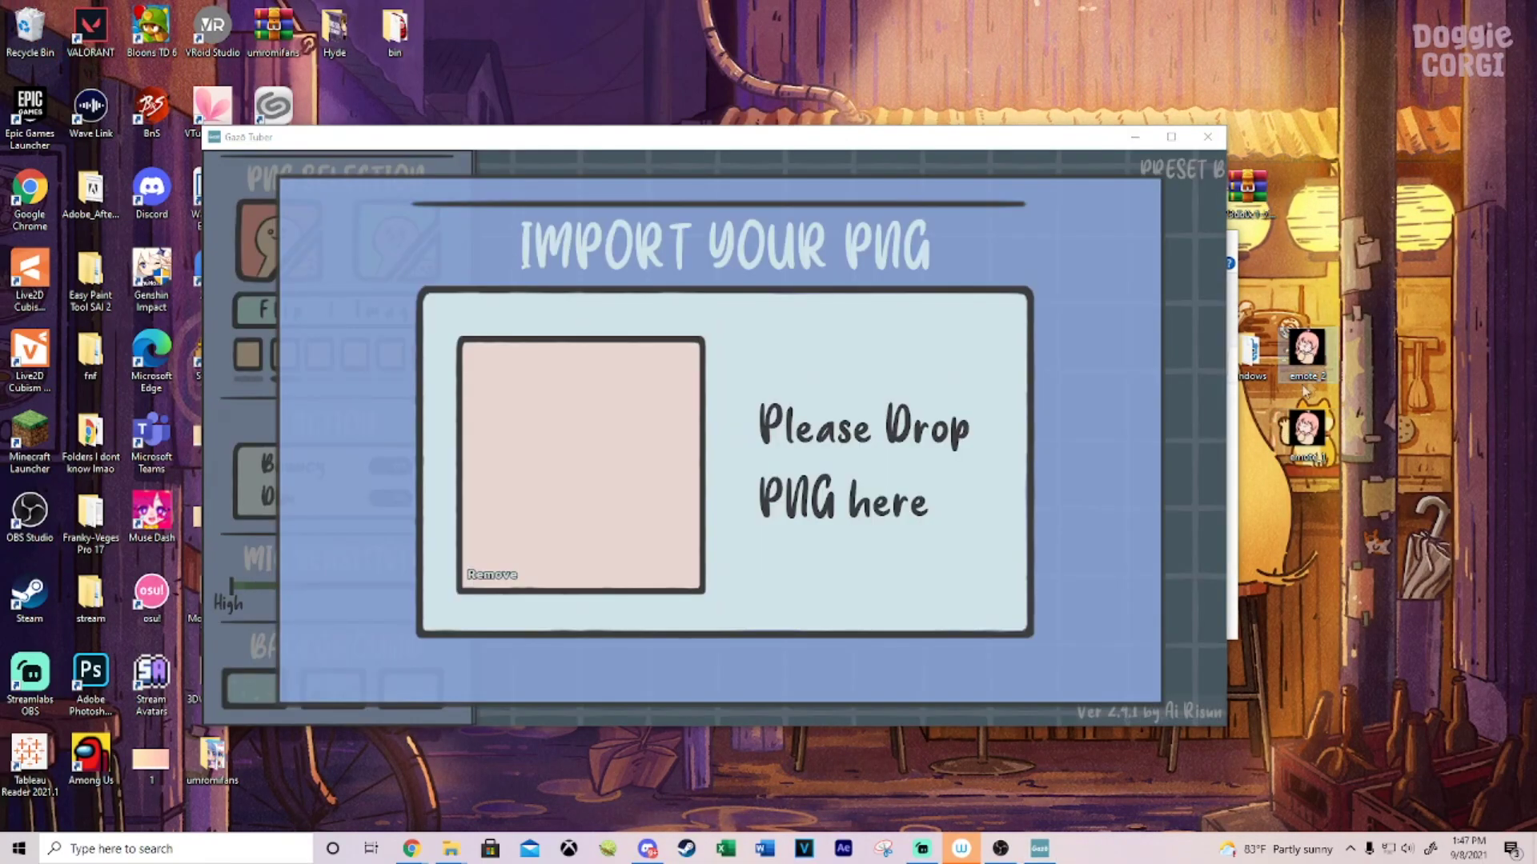
{"action": "left_click_drag", "start_coordinate": [1308, 358], "coordinate": [898, 424]}
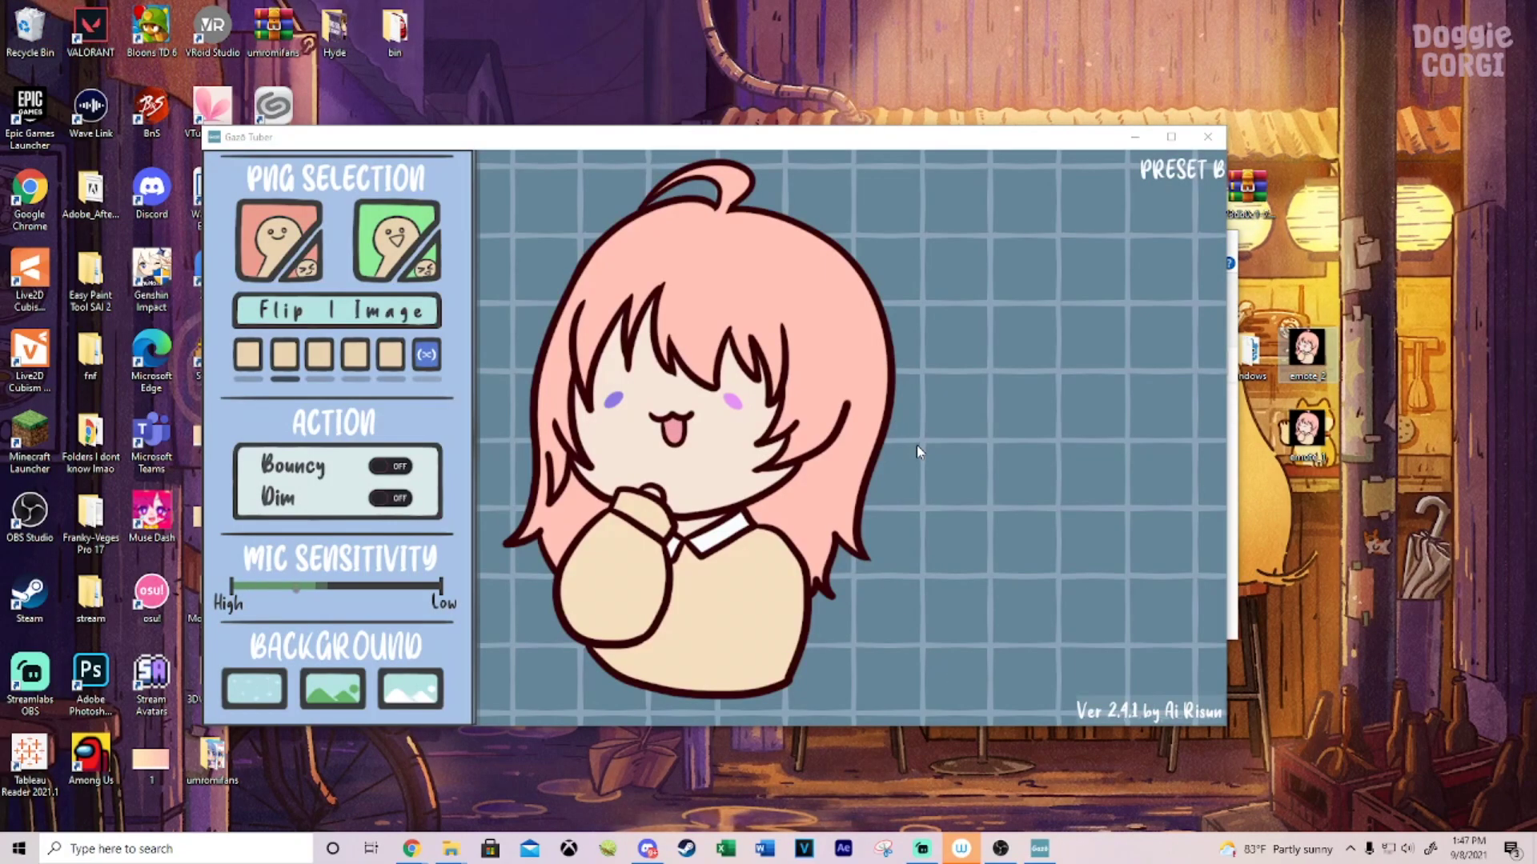
Try the Bouncy action and move the mic sensitivity threshold slightly toward Low
{"action": "left_click", "coordinate": [385, 467]}
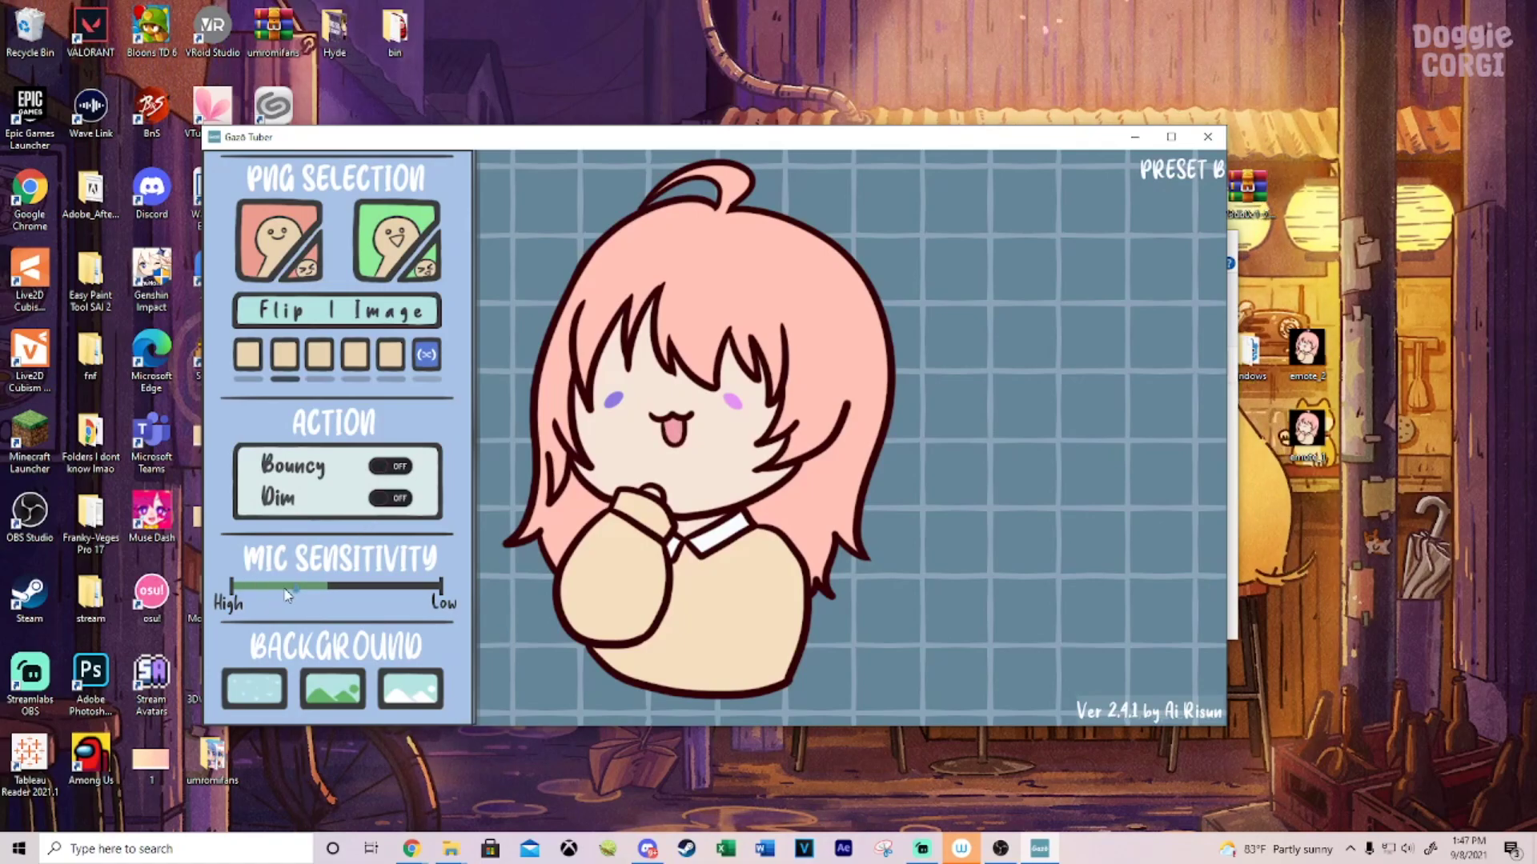
{"action": "left_click_drag", "start_coordinate": [286, 594], "coordinate": [236, 593]}
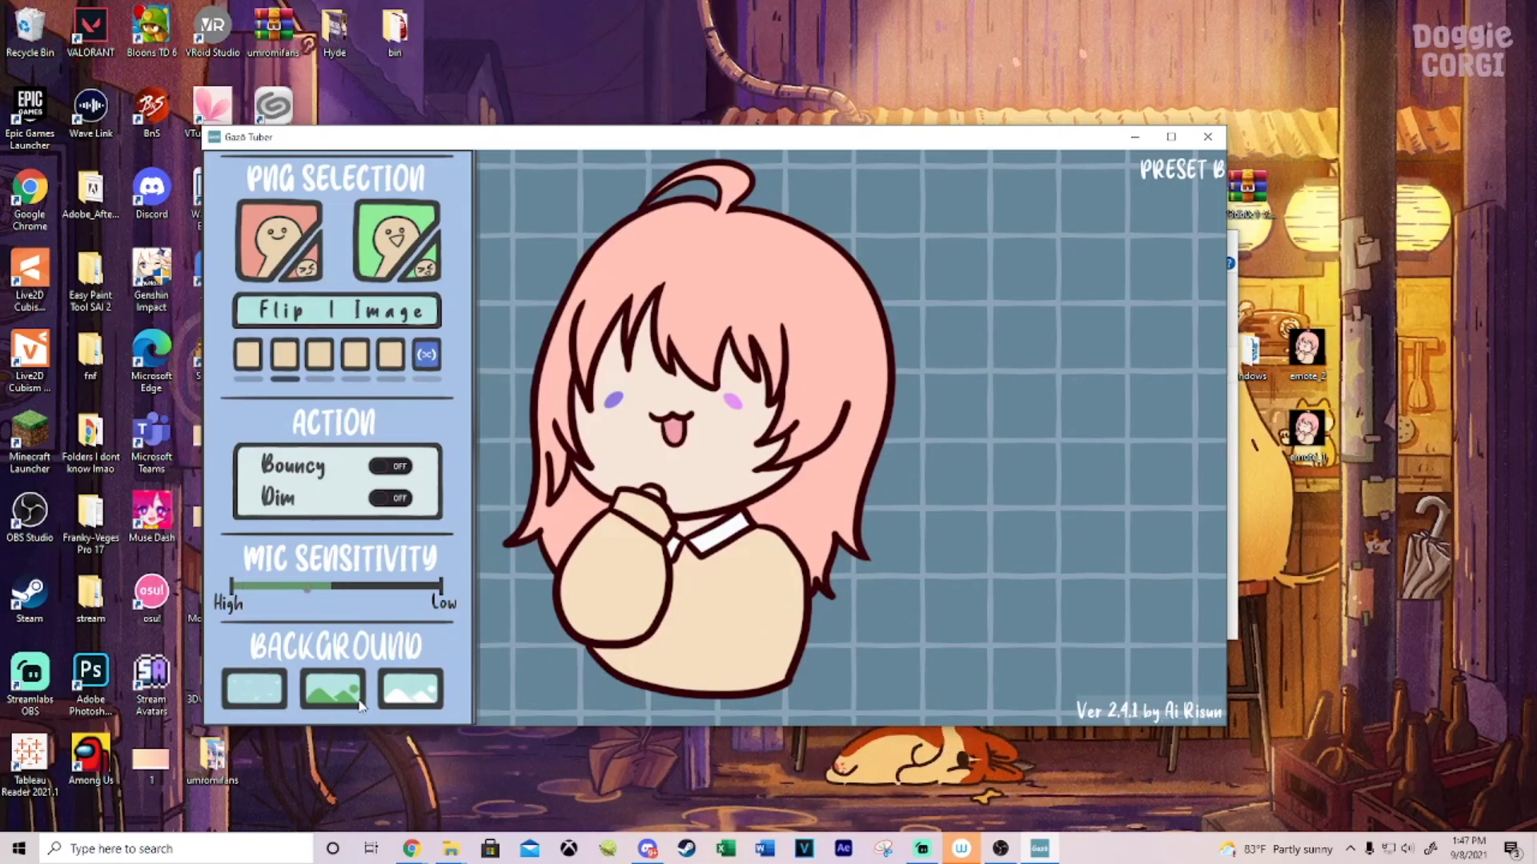
Preview the first background option and the green screen on preset B, view preset A's custom background, and return to preset B
{"action": "left_click", "coordinate": [272, 701]}
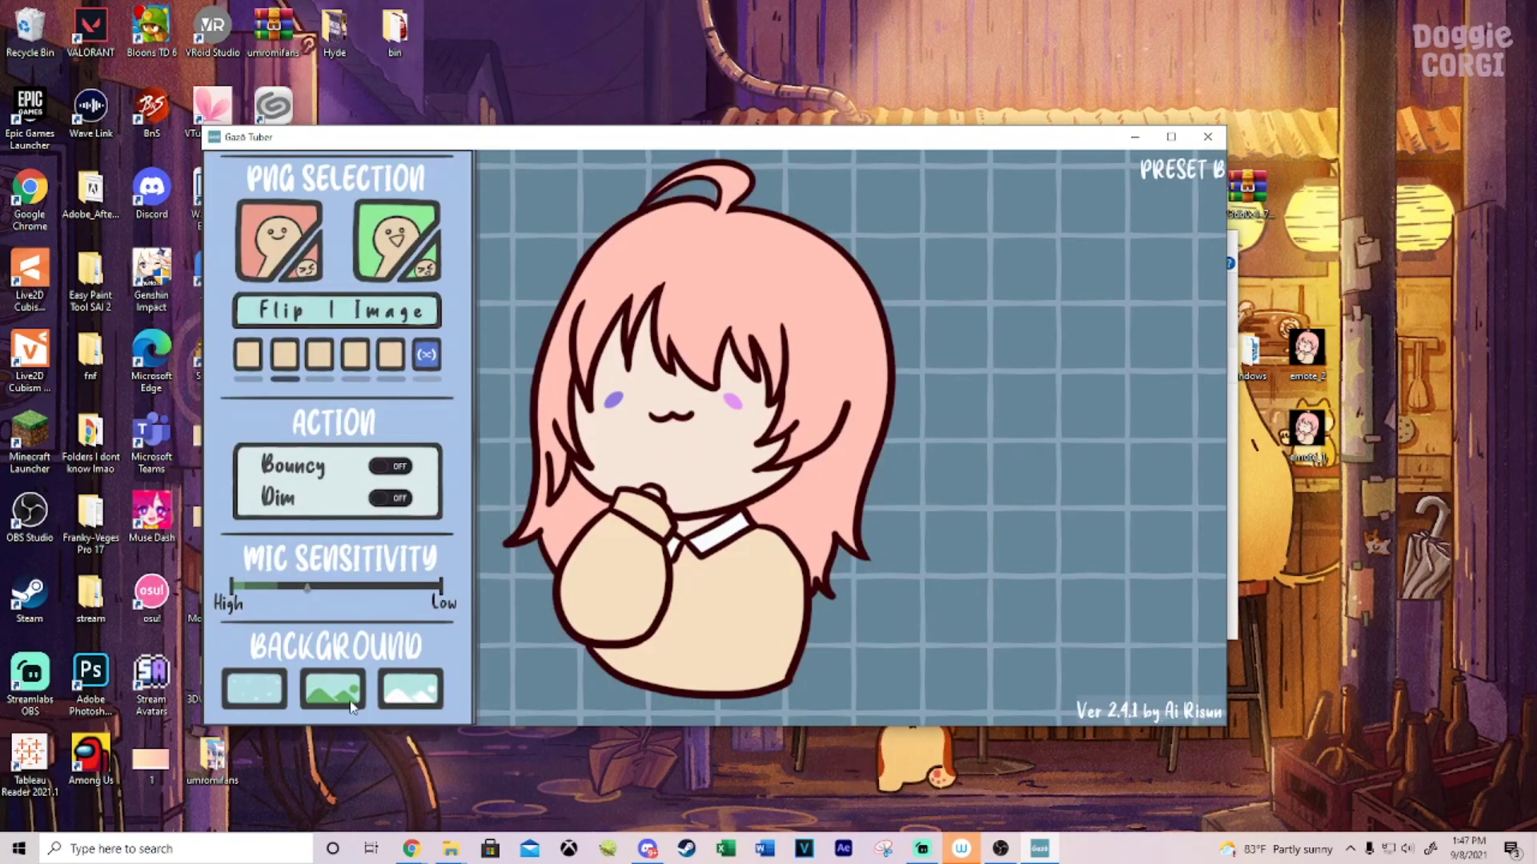
{"action": "left_click", "coordinate": [328, 694]}
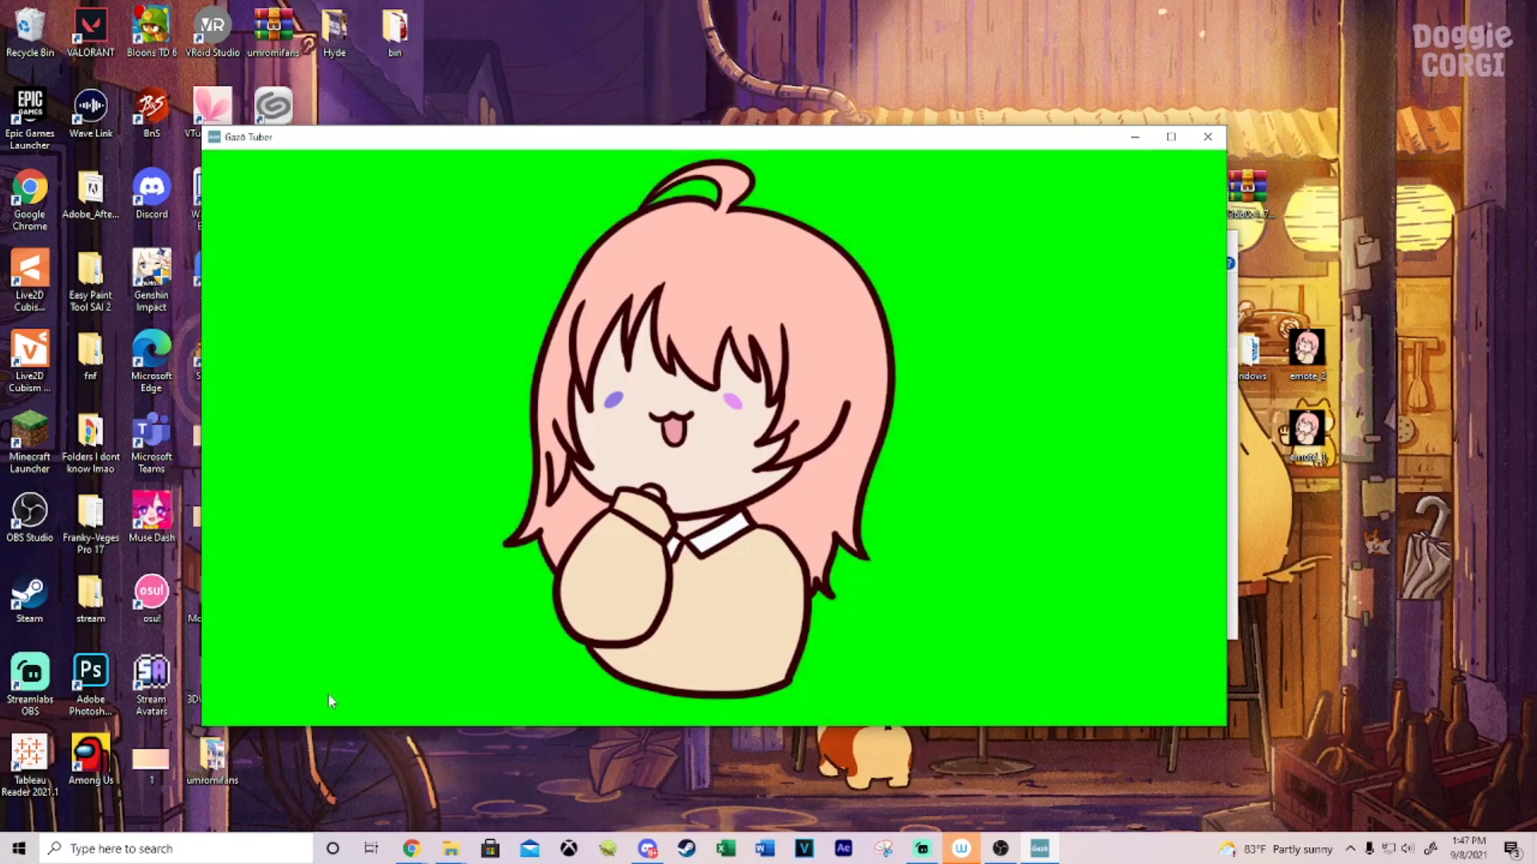
{"action": "left_click", "coordinate": [1027, 640]}
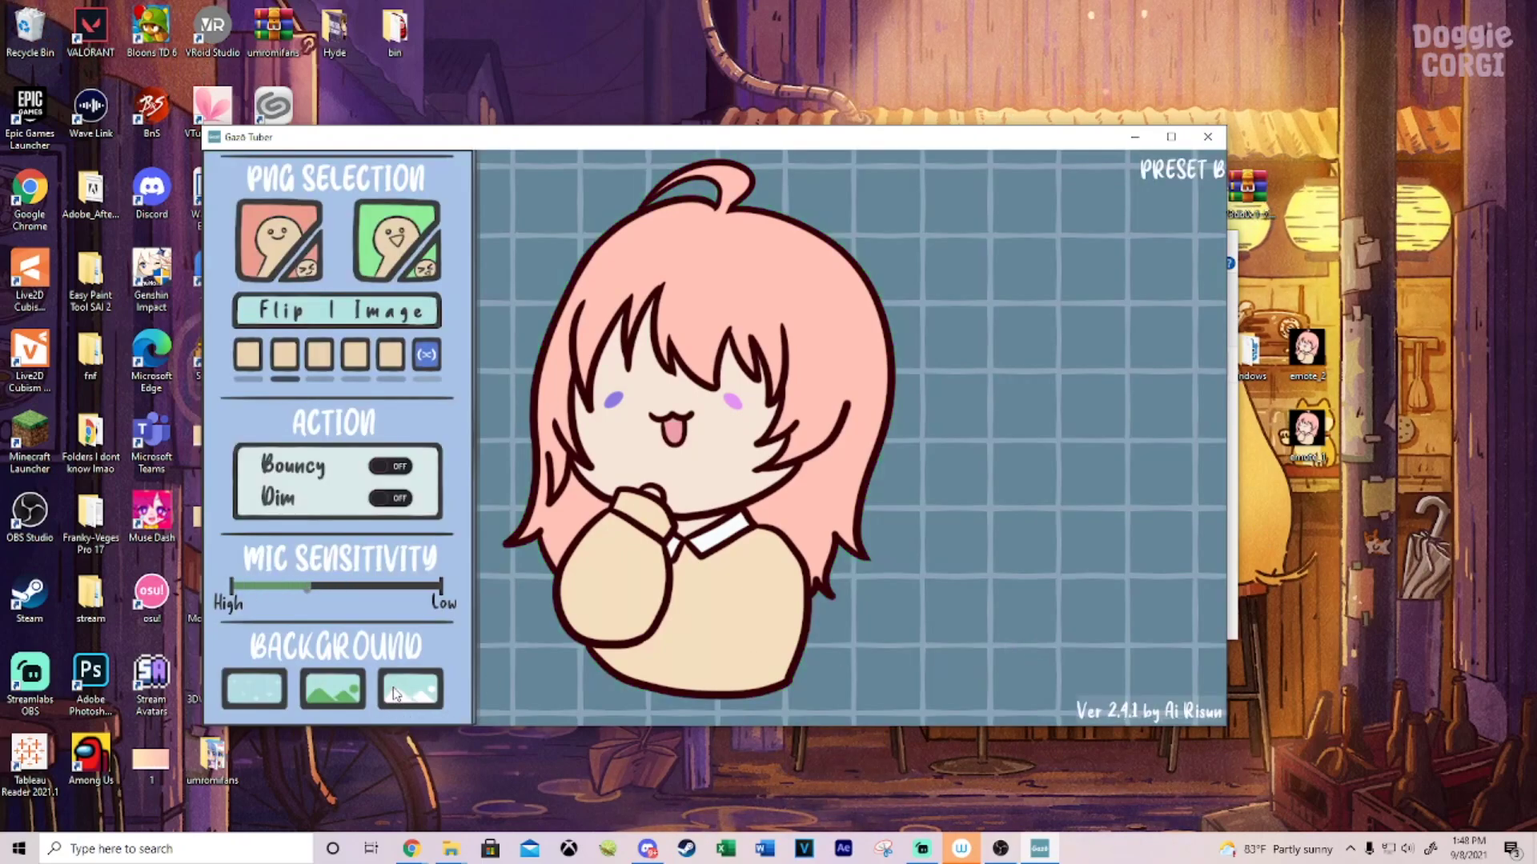
{"action": "left_click", "coordinate": [248, 356]}
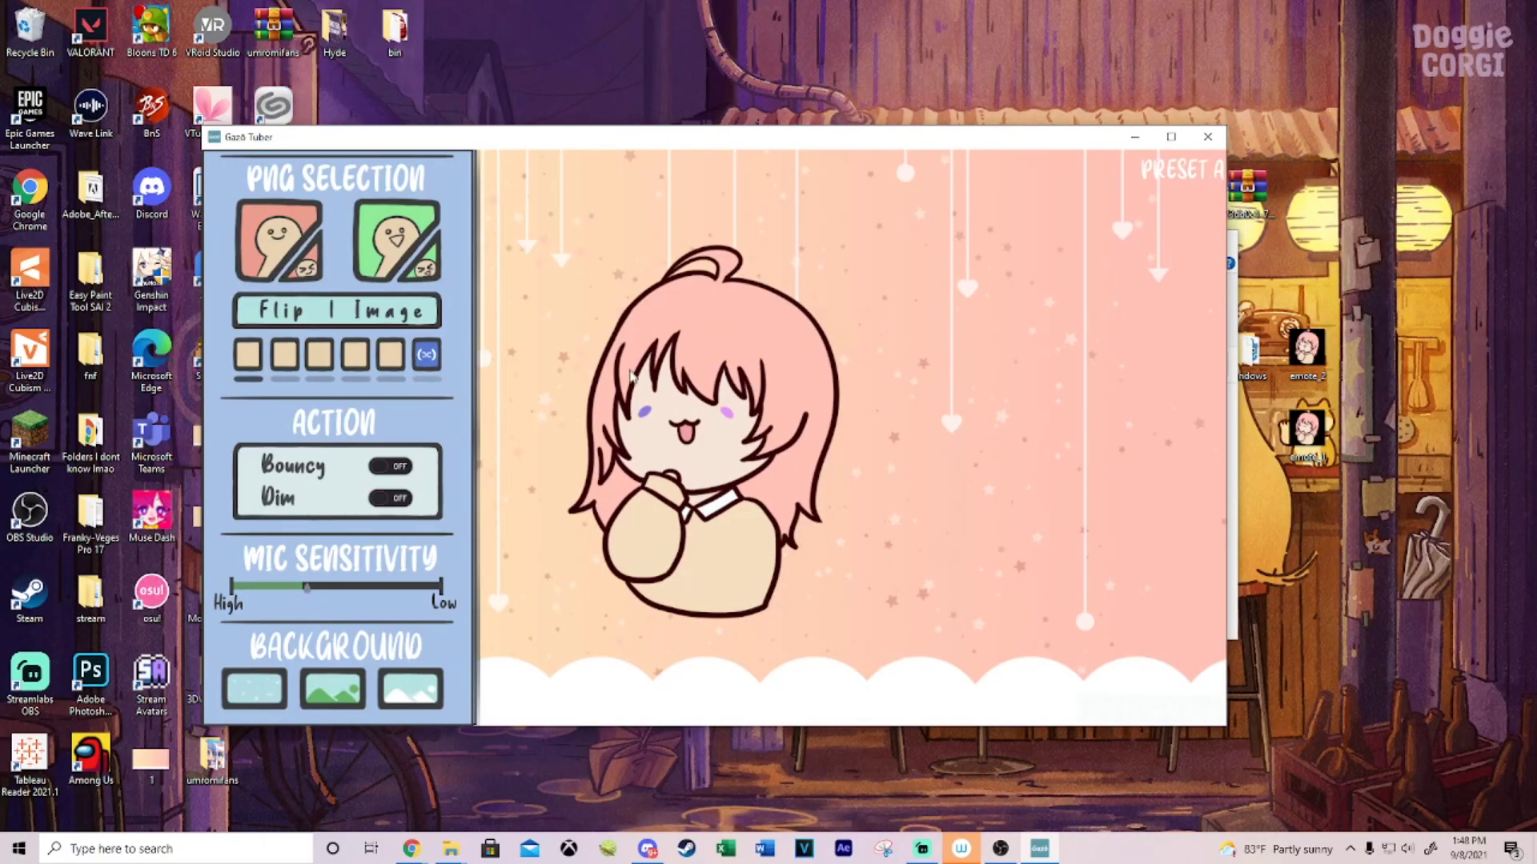
{"action": "left_click", "coordinate": [284, 366]}
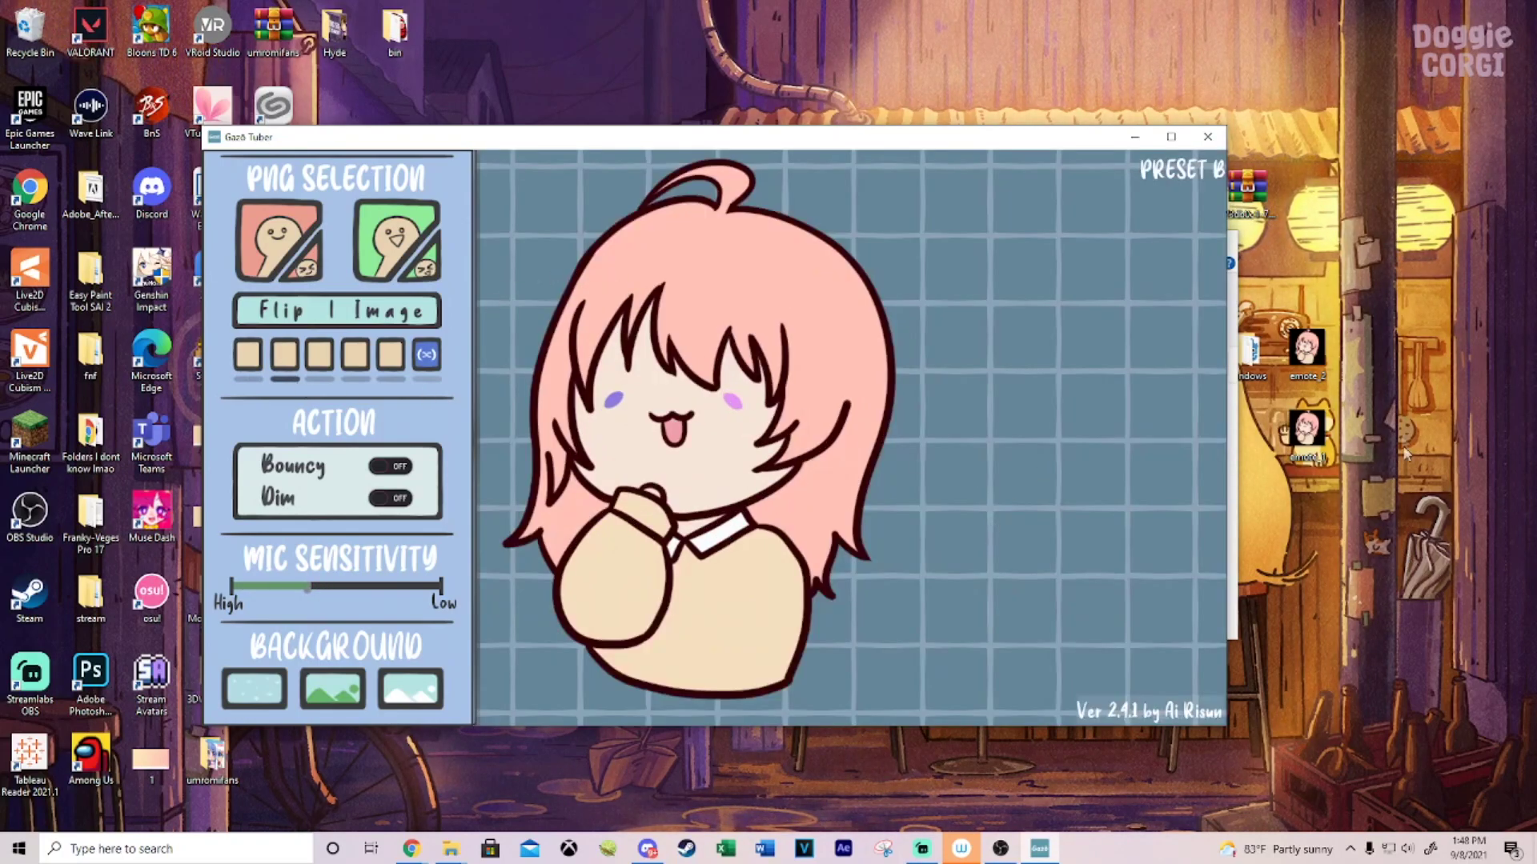
Search Windows for "sound", open Sound settings, and arrange the window so the avatar stays in view
{"action": "left_click_drag", "start_coordinate": [915, 141], "coordinate": [838, 119]}
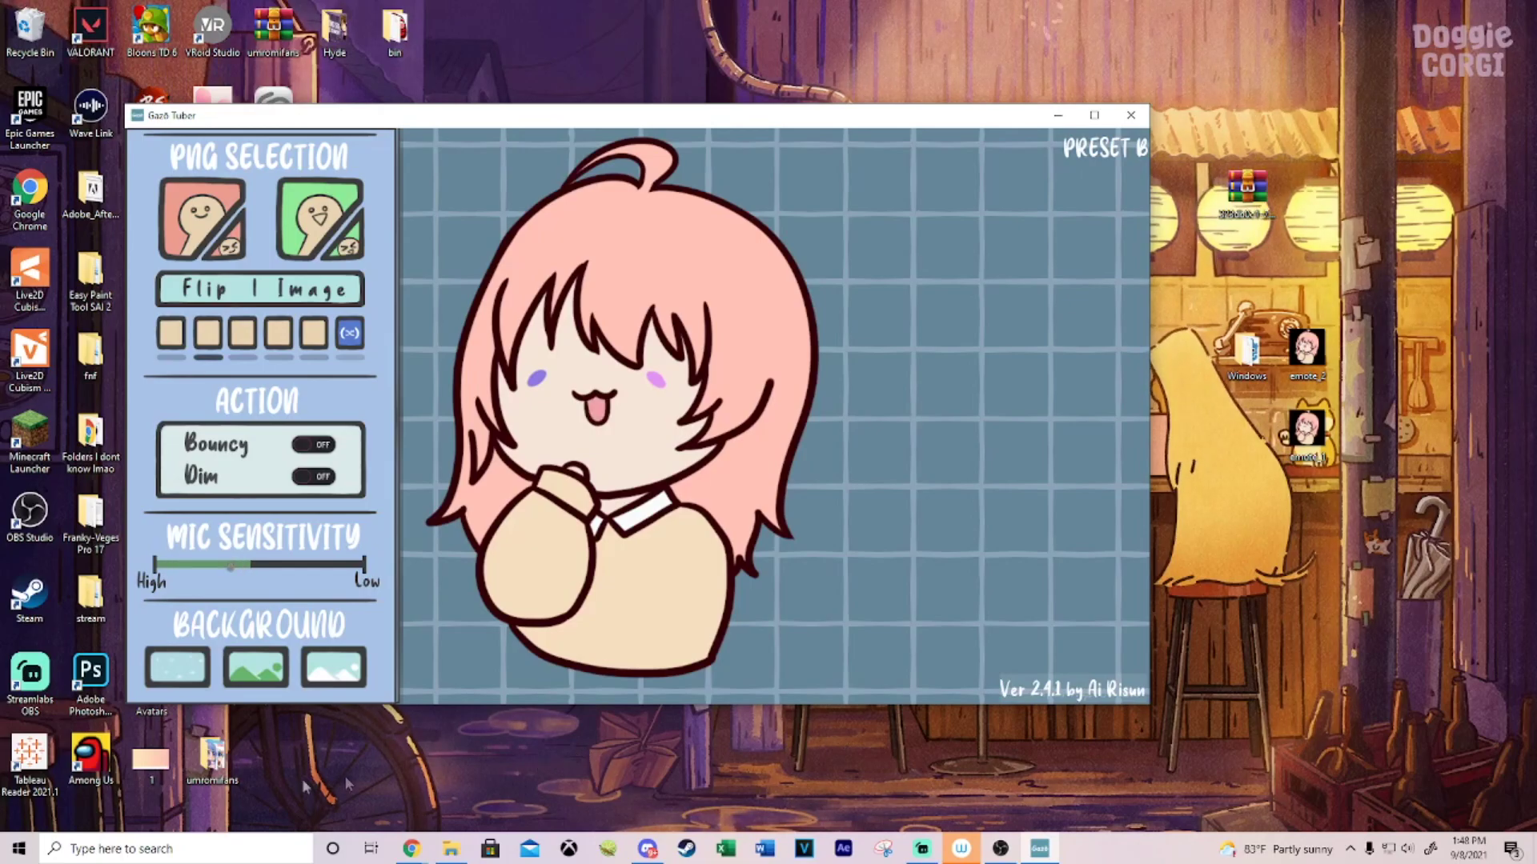
{"action": "left_click", "coordinate": [221, 845]}
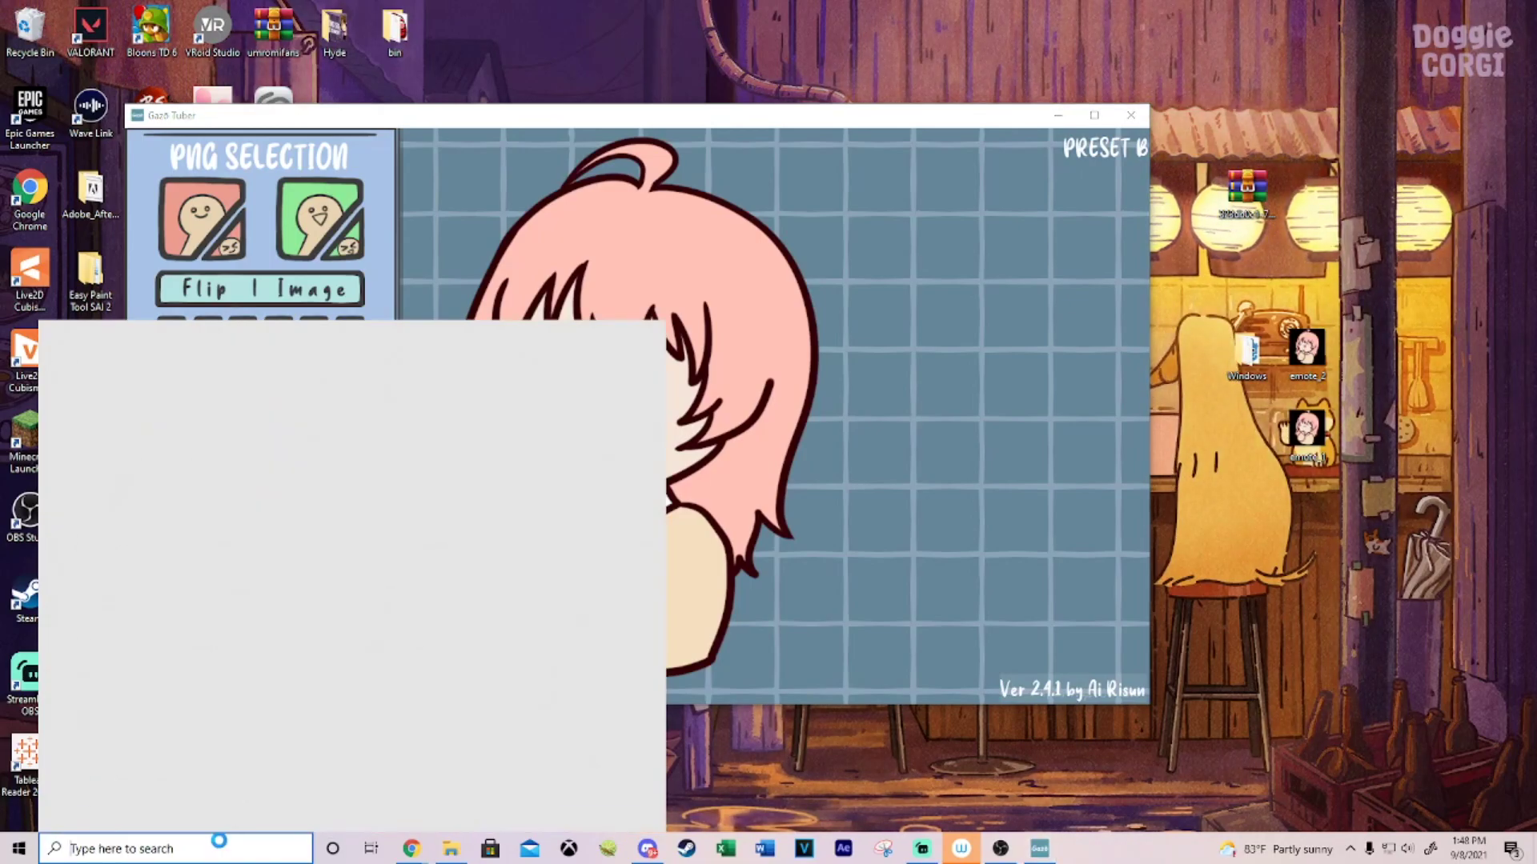
{"action": "type", "text": "sound"}
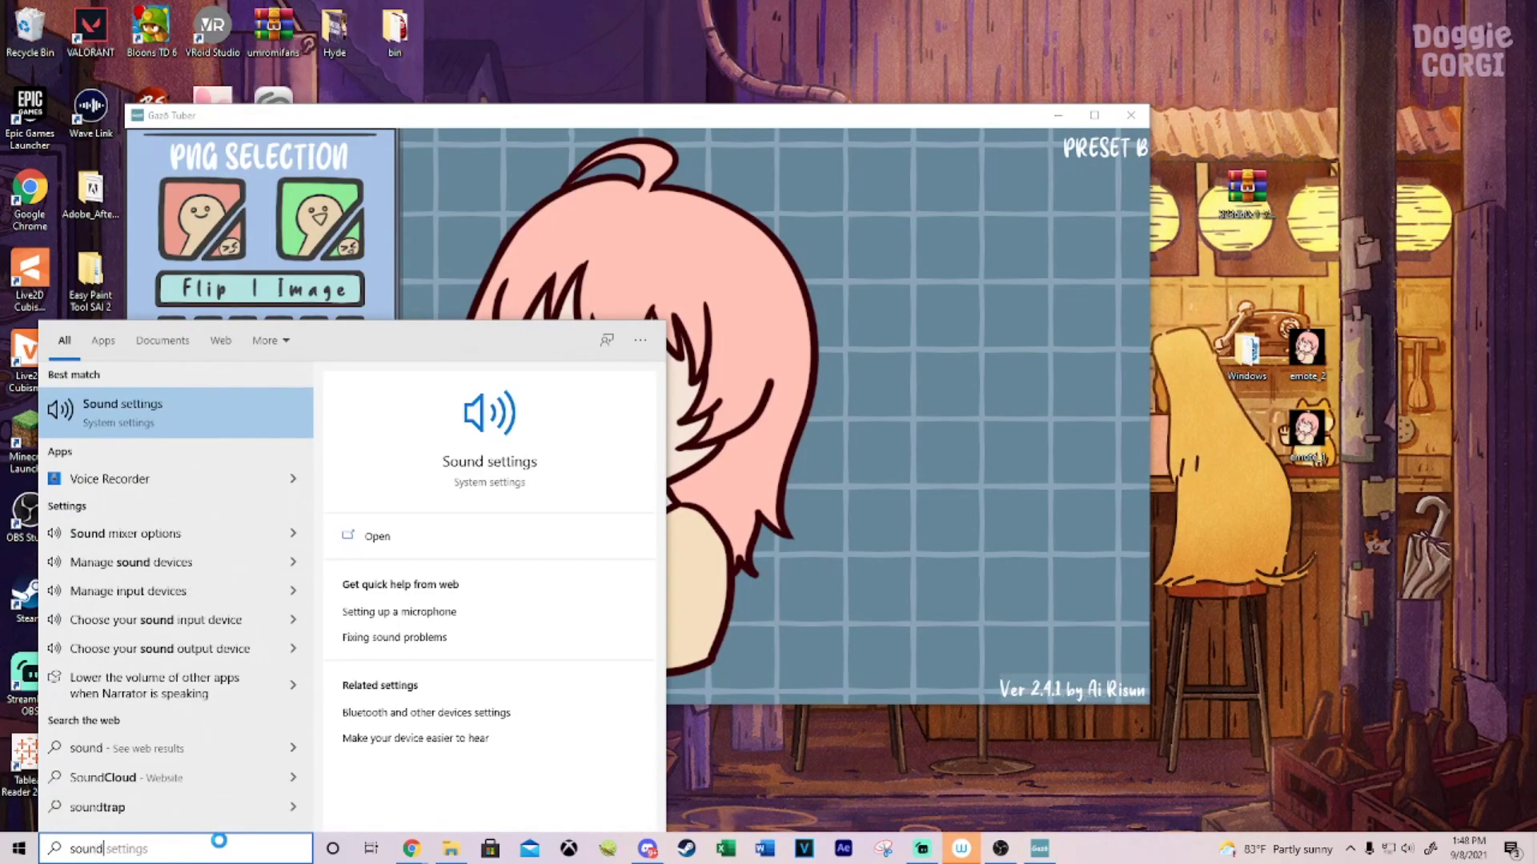
{"action": "left_click", "coordinate": [120, 412]}
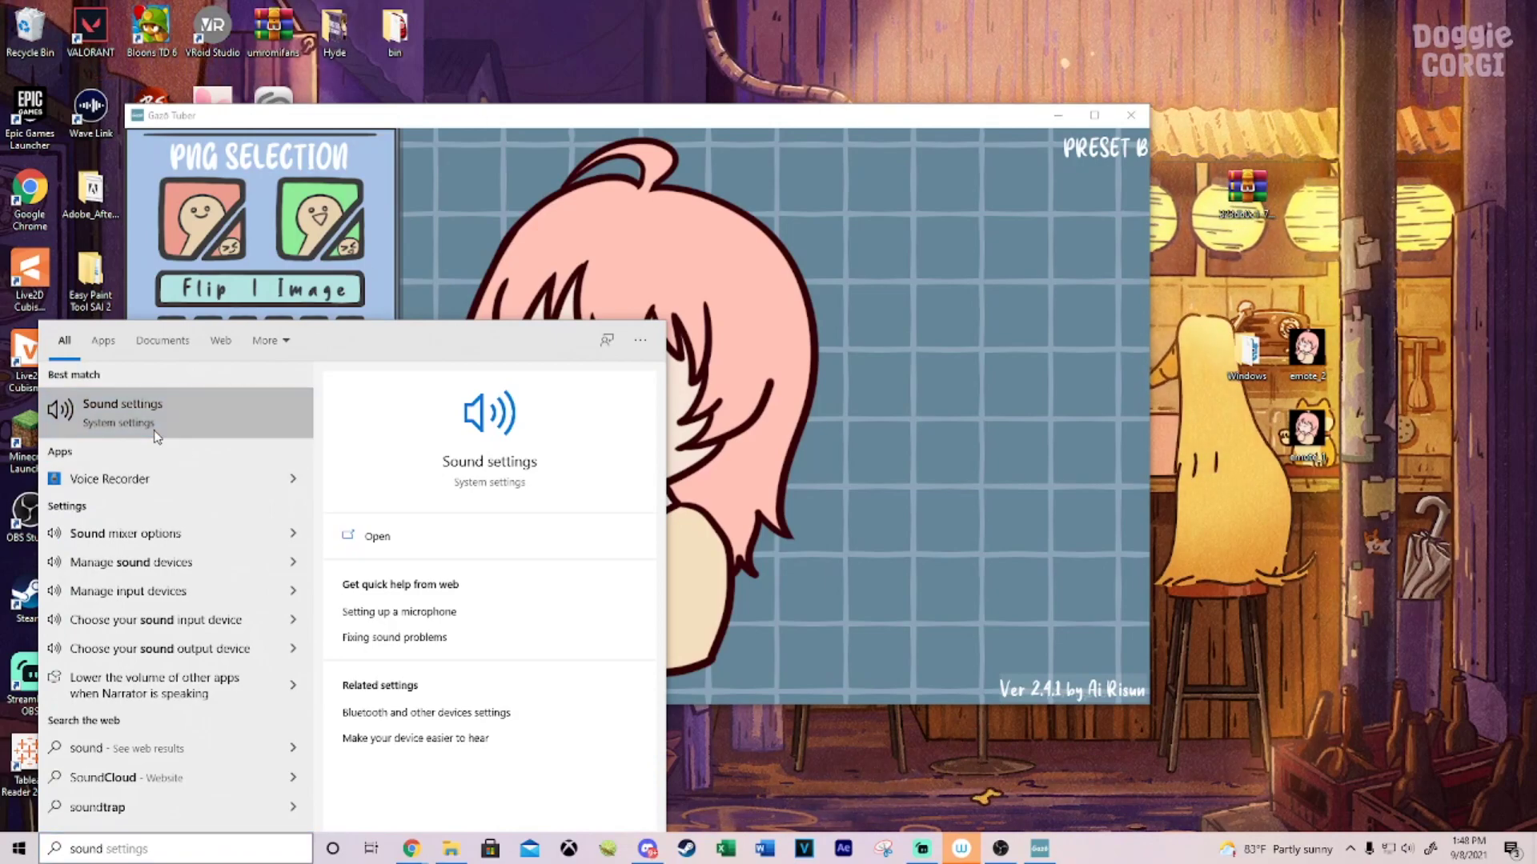
{"action": "left_click_drag", "start_coordinate": [1118, 322], "coordinate": [1074, 250]}
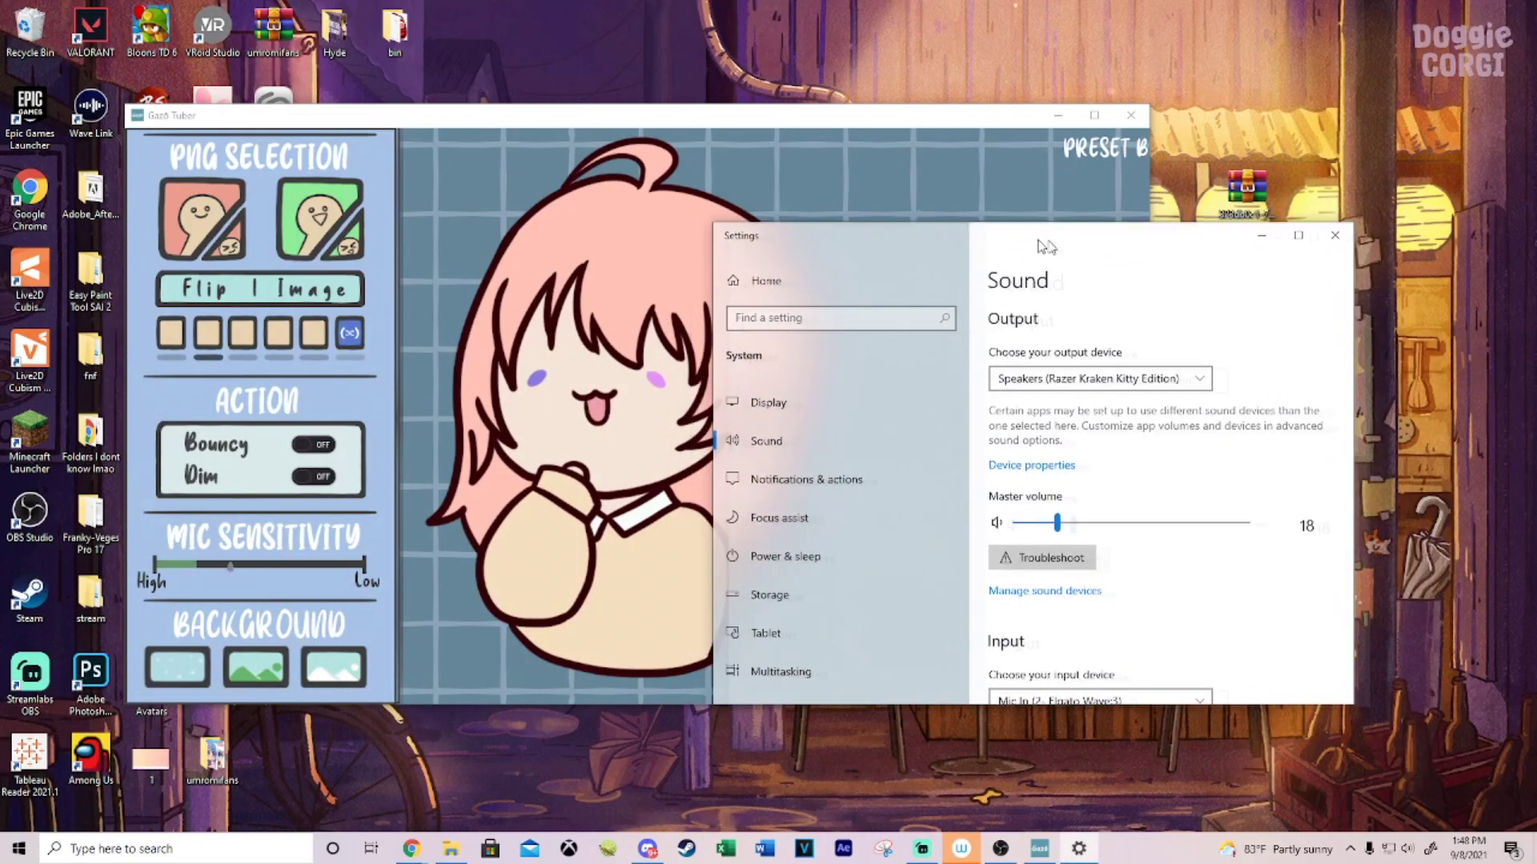
Check the choice of microphone in the Input section of the Sound settings
{"action": "scroll", "coordinate": [1222, 485], "scroll_direction": "down", "scroll_amount": 1}
{"action": "scroll", "coordinate": [1222, 485], "scroll_direction": "down", "scroll_amount": 4}
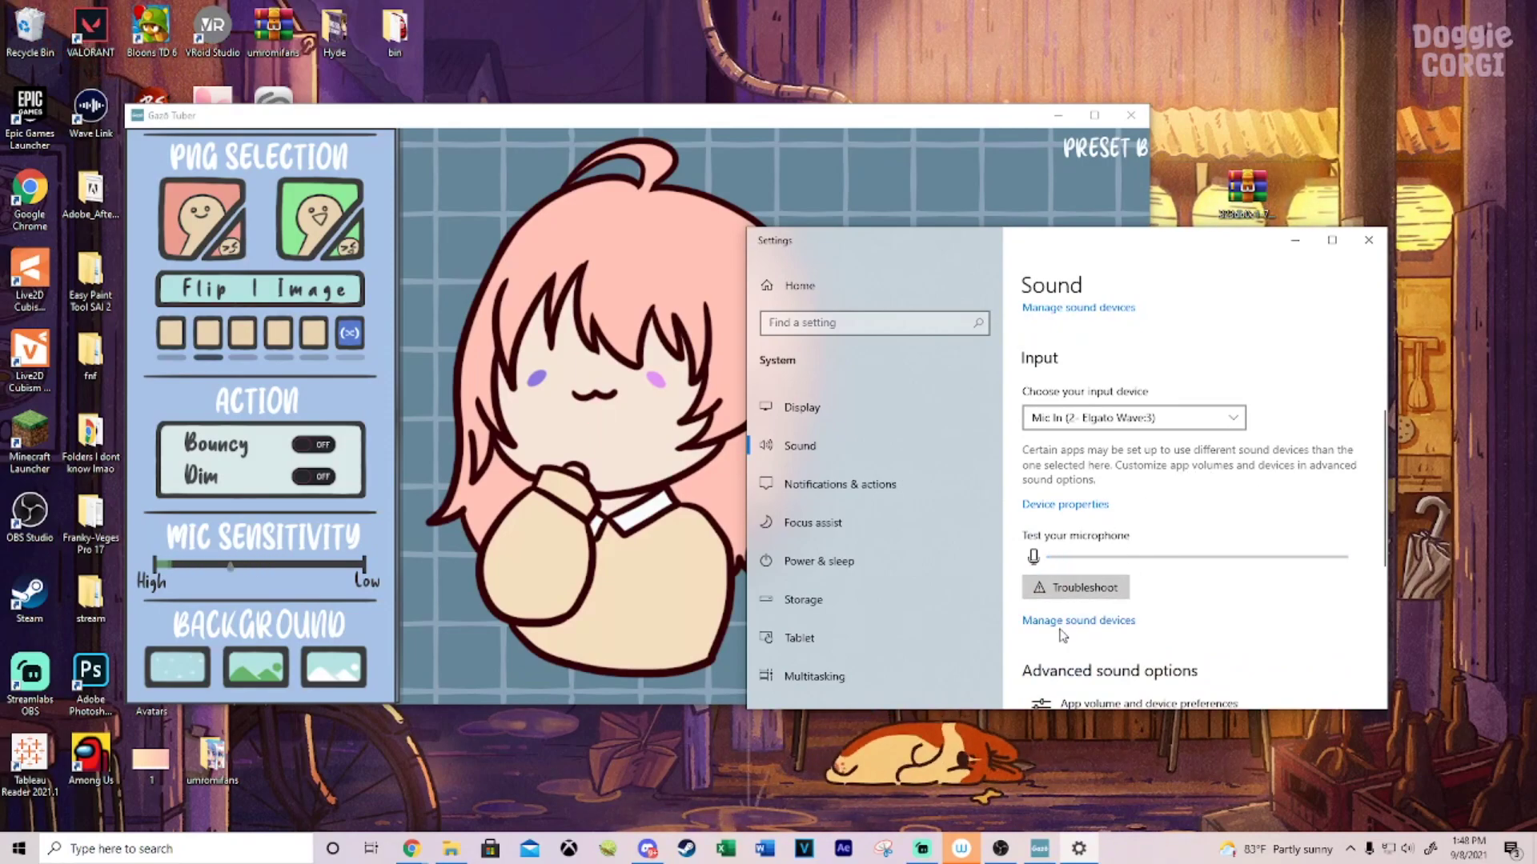
{"action": "left_click", "coordinate": [1098, 420]}
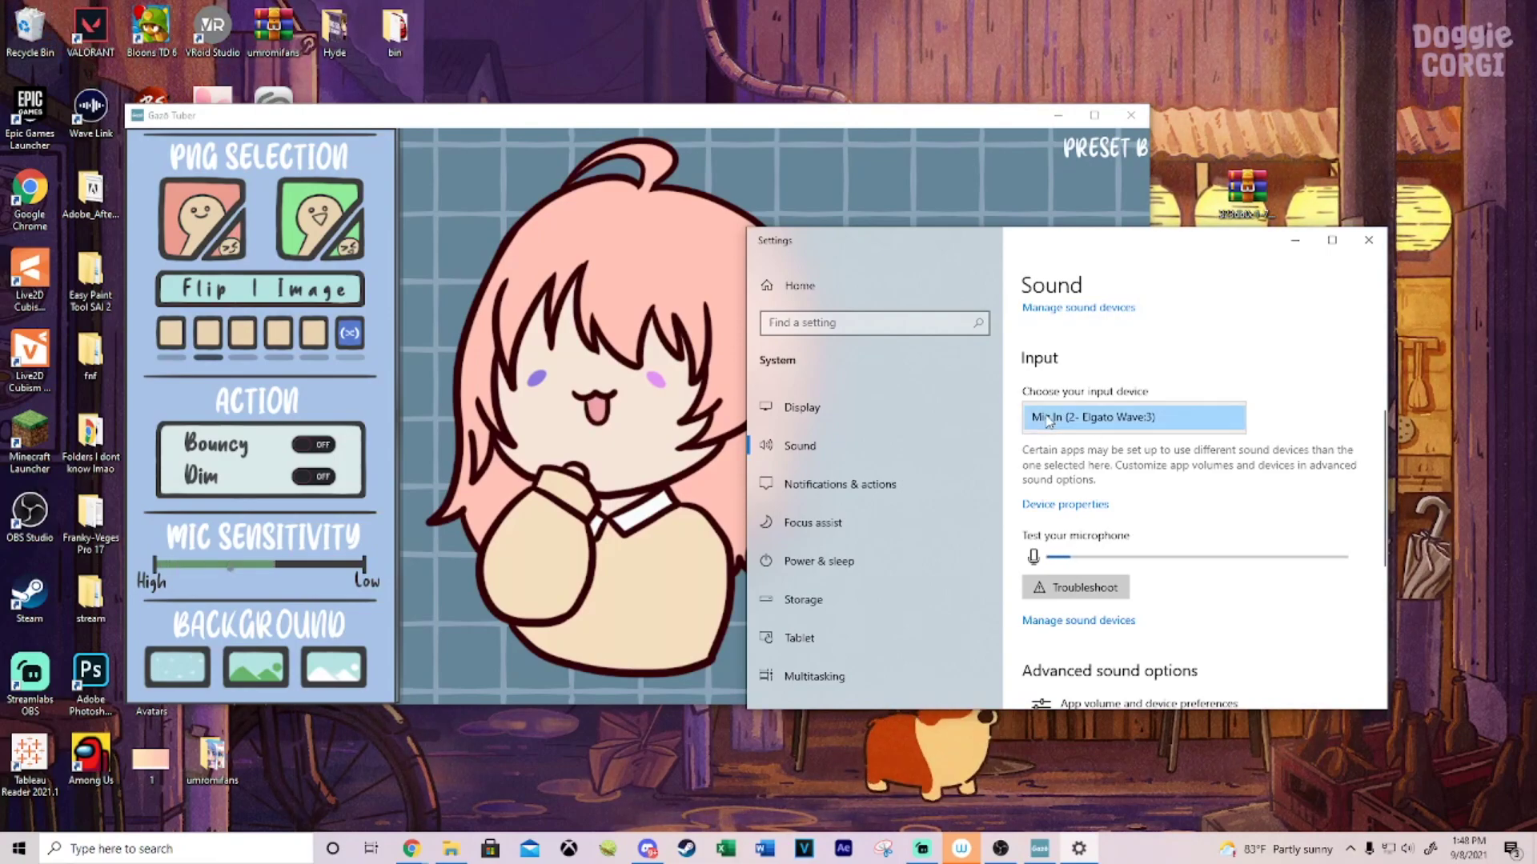
{"action": "left_click", "coordinate": [1093, 491]}
Review the enabled and disabled input devices under Manage sound devices, and close the Settings window
{"action": "left_click", "coordinate": [1109, 626]}
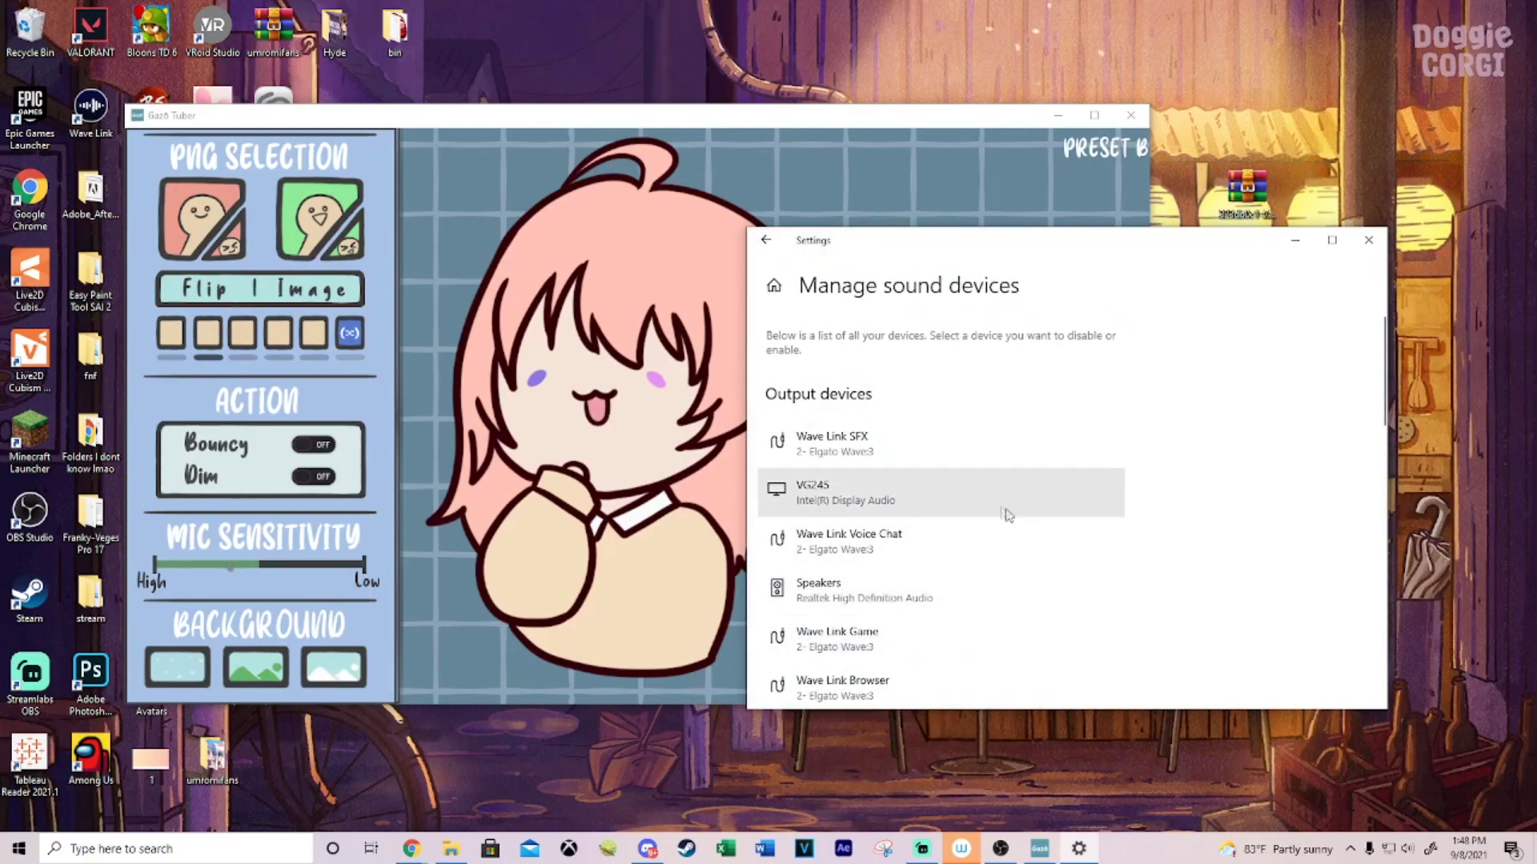
{"action": "scroll", "coordinate": [1004, 513], "scroll_direction": "down", "scroll_amount": 5}
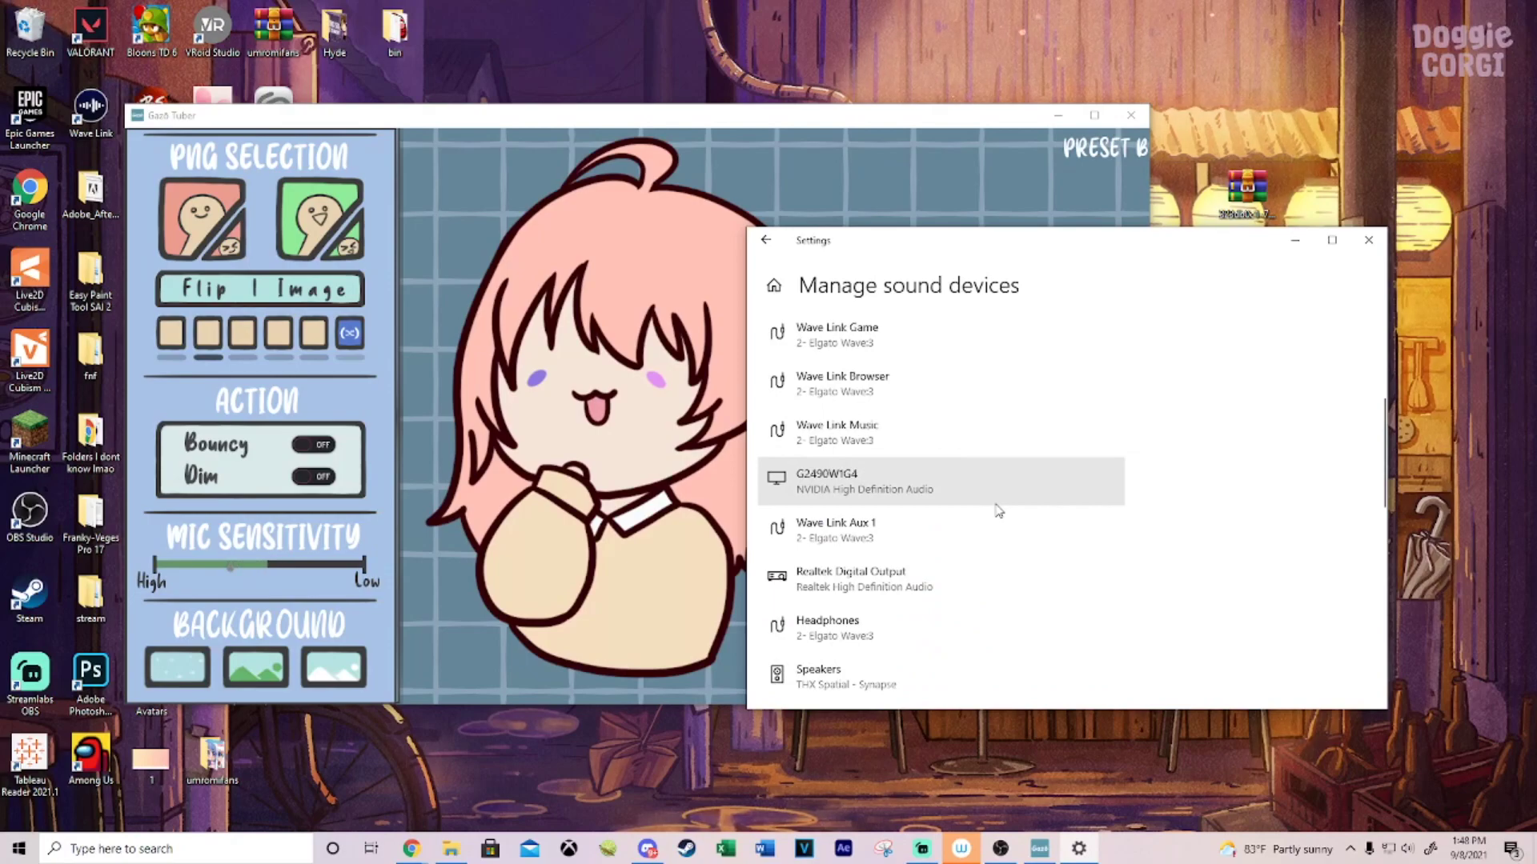
{"action": "scroll", "coordinate": [960, 504], "scroll_direction": "down", "scroll_amount": 5}
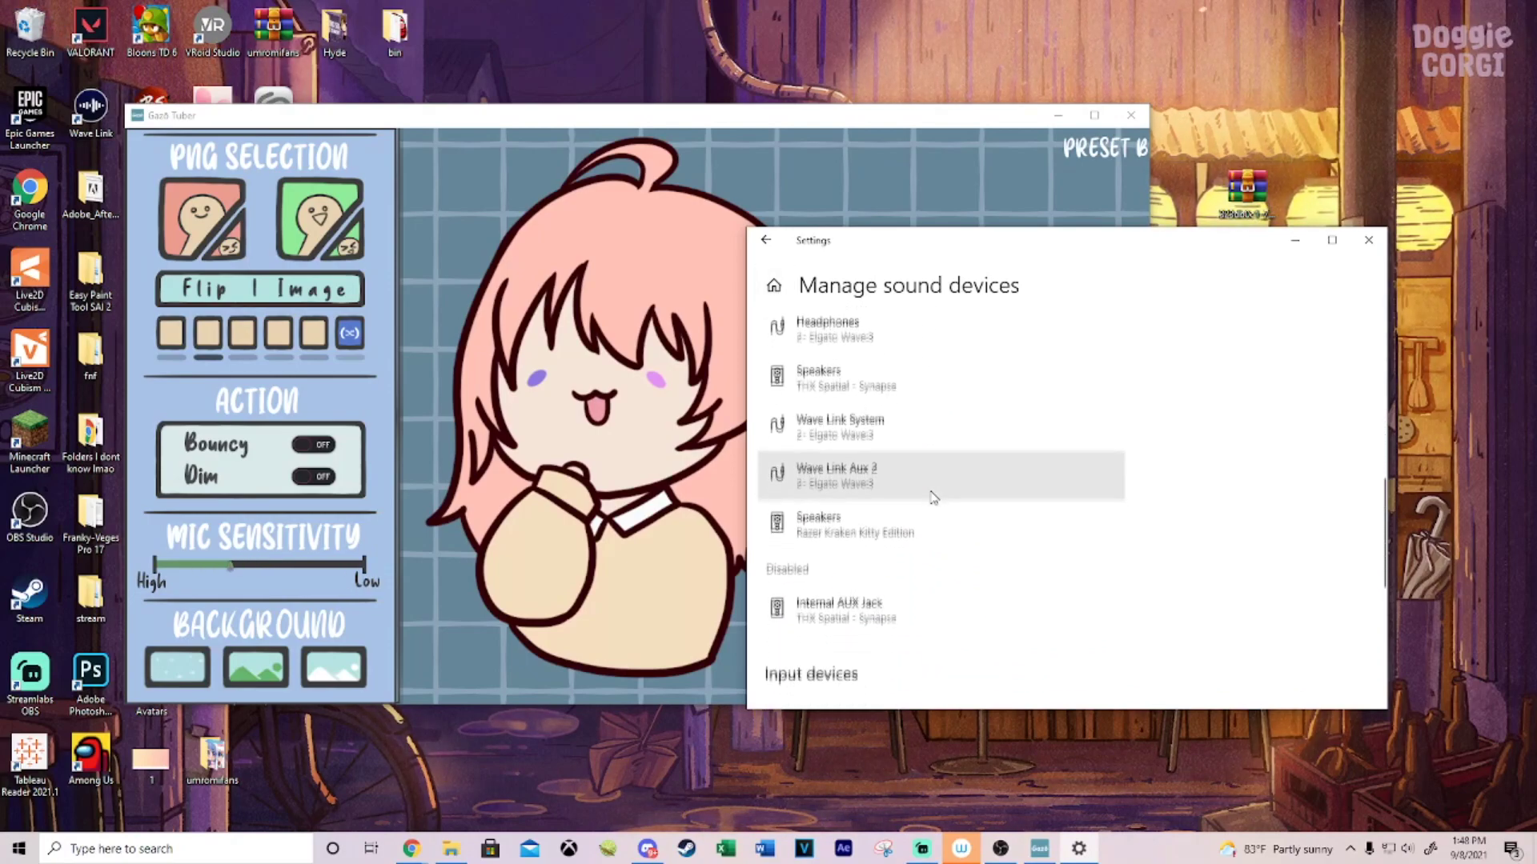
{"action": "scroll", "coordinate": [932, 497], "scroll_direction": "down", "scroll_amount": 4}
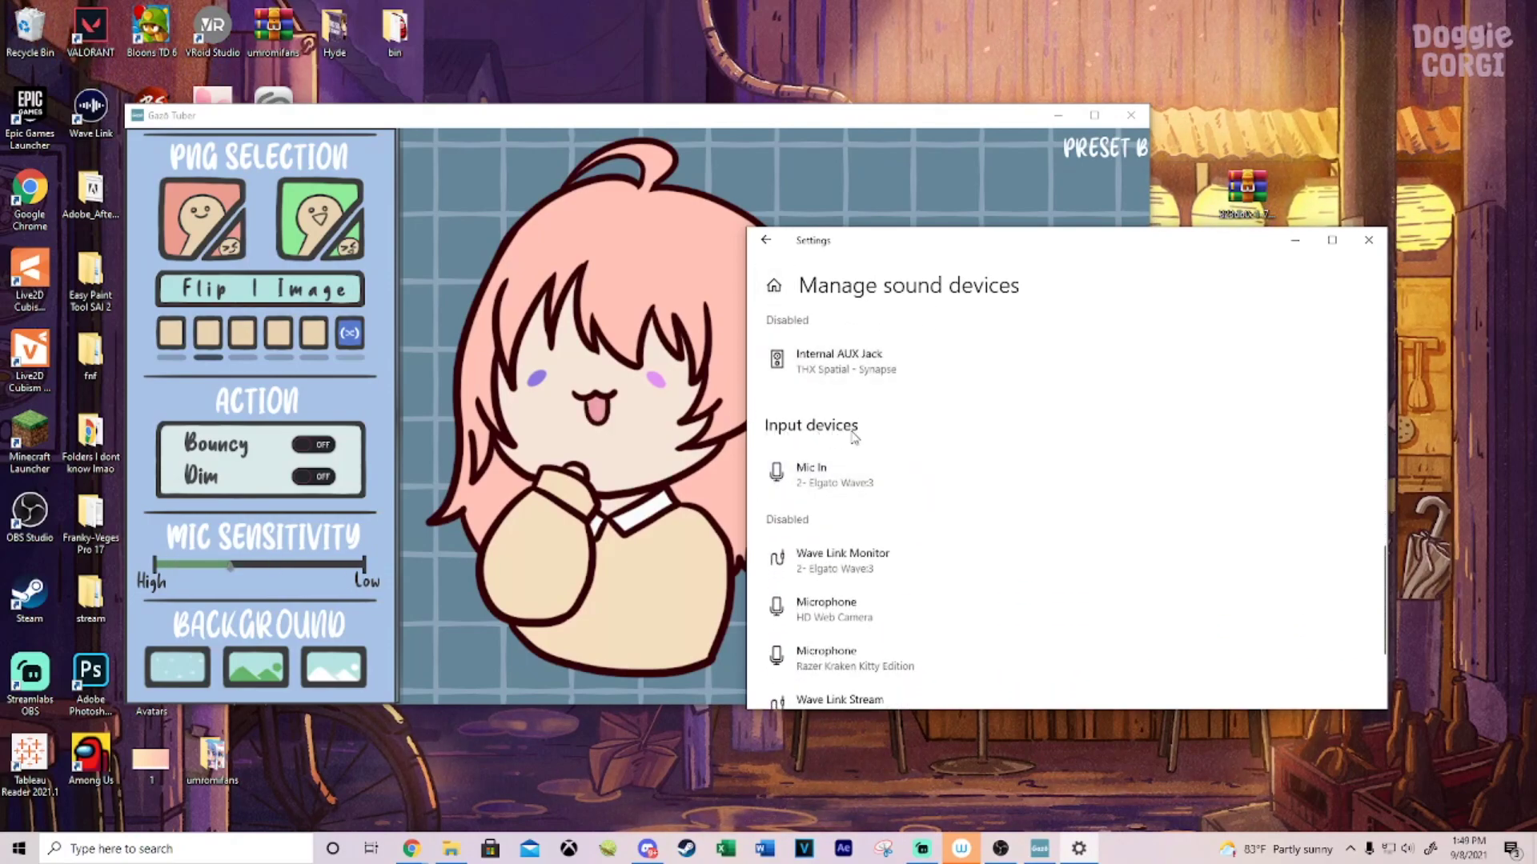
{"action": "scroll", "coordinate": [856, 439], "scroll_direction": "down", "scroll_amount": 1}
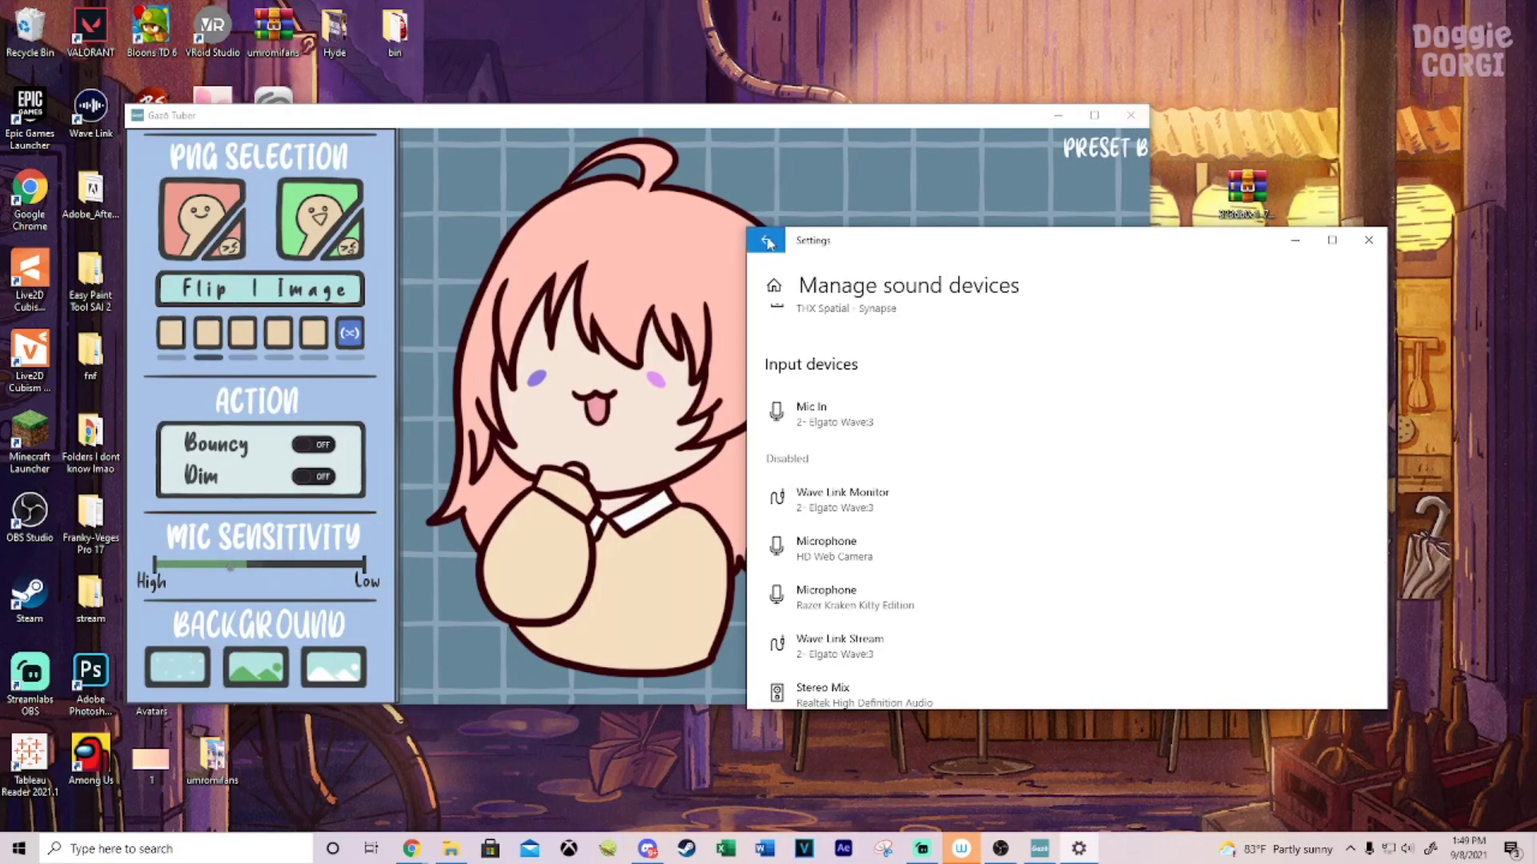
{"action": "key", "text": "alt+Left"}
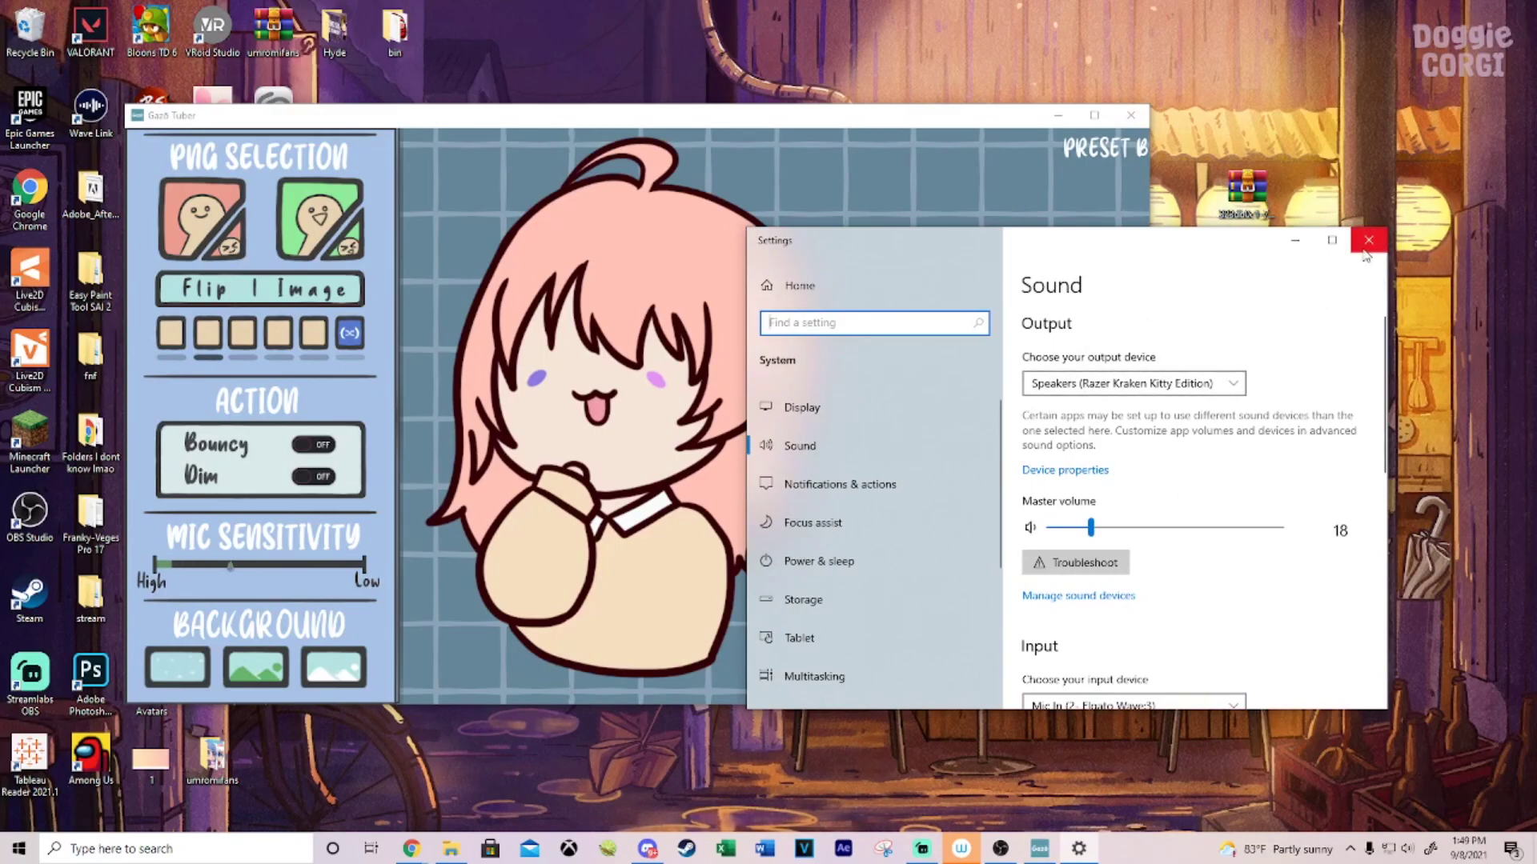
{"action": "left_click", "coordinate": [1367, 241]}
Switch to OBS and arrange its window and the Gazo Tuber window so the avatar and the sources list are both in view
{"action": "left_click_drag", "start_coordinate": [933, 128], "coordinate": [1015, 139]}
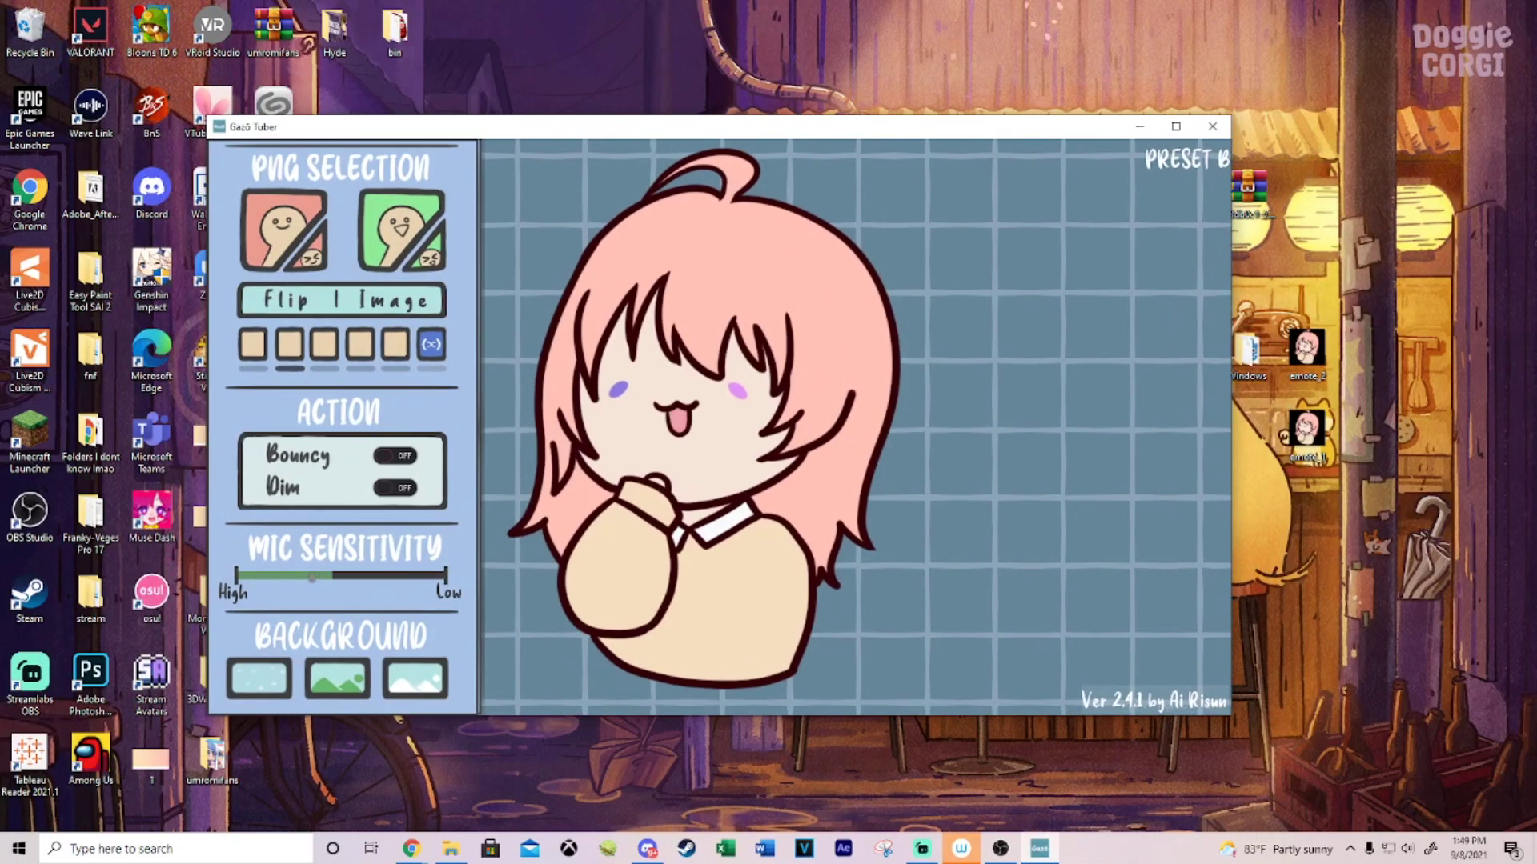
{"action": "key", "text": "alt+Tab"}
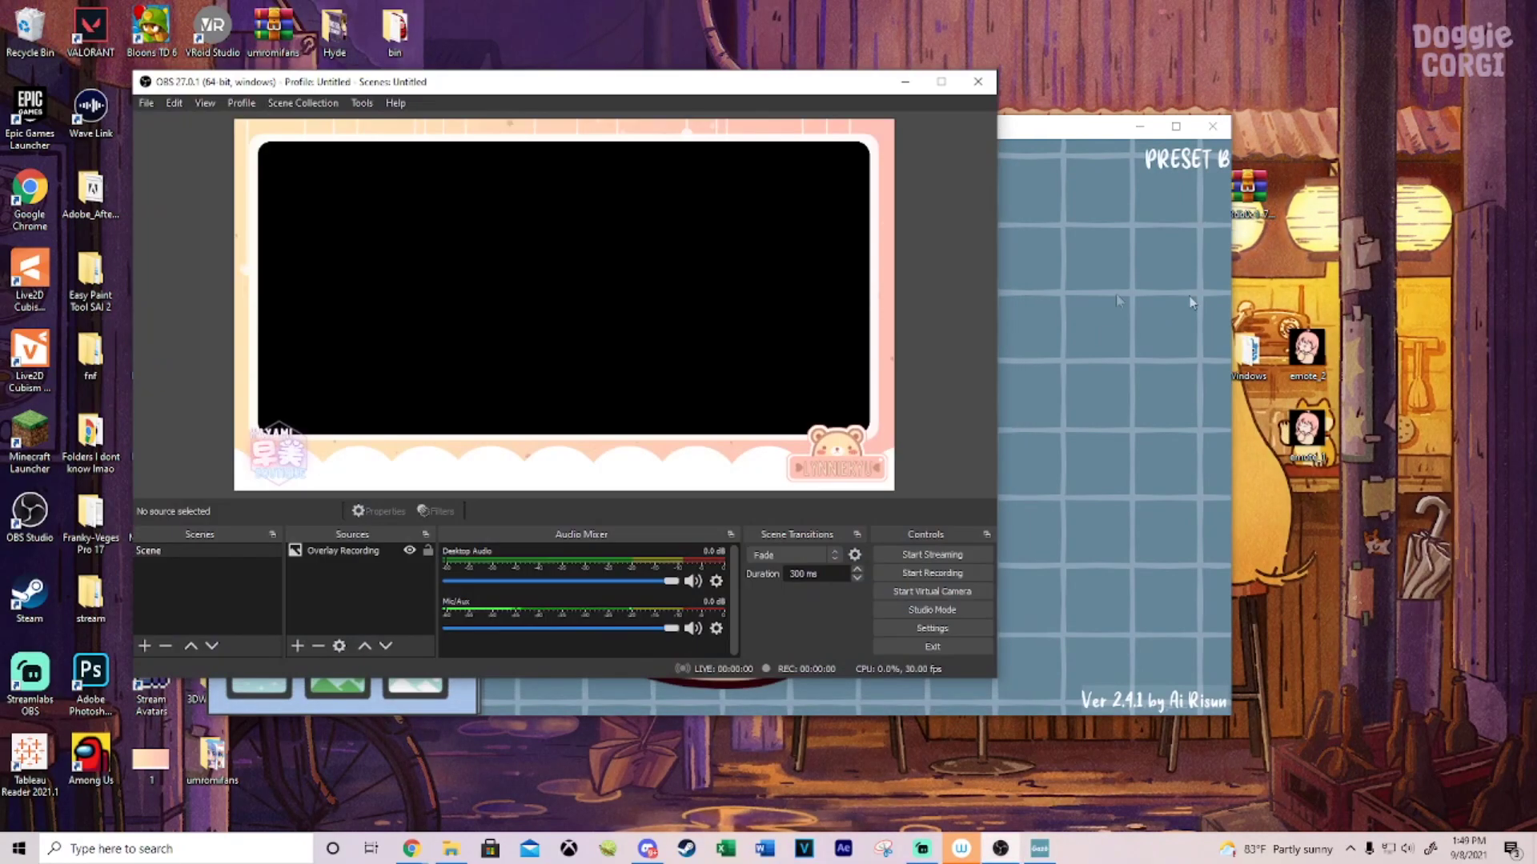
{"action": "left_click_drag", "start_coordinate": [821, 71], "coordinate": [1272, 211]}
{"action": "left_click_drag", "start_coordinate": [984, 136], "coordinate": [852, 79]}
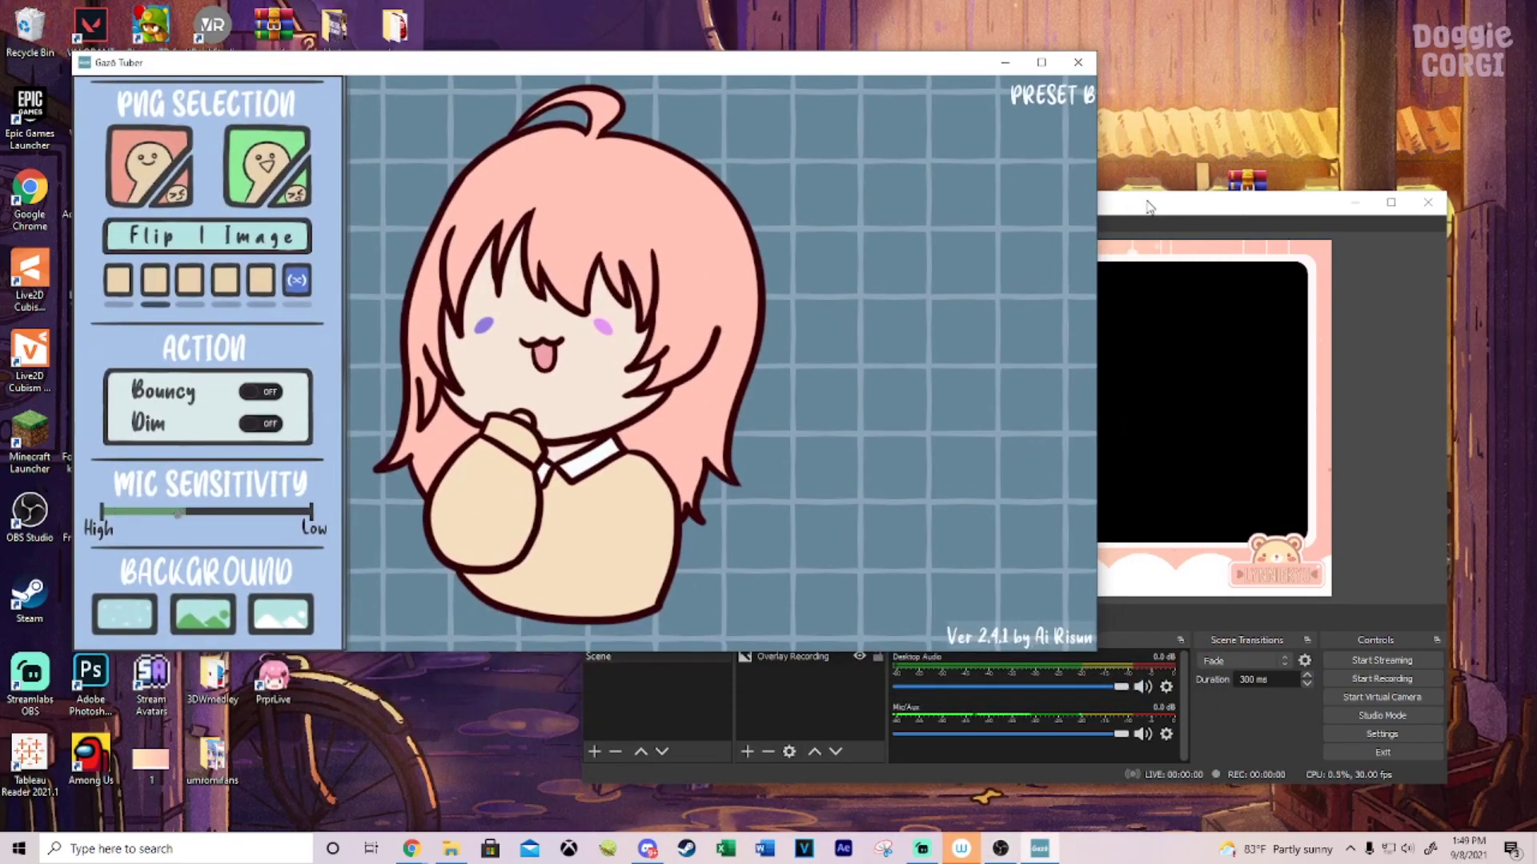
{"action": "left_click", "coordinate": [1148, 207]}
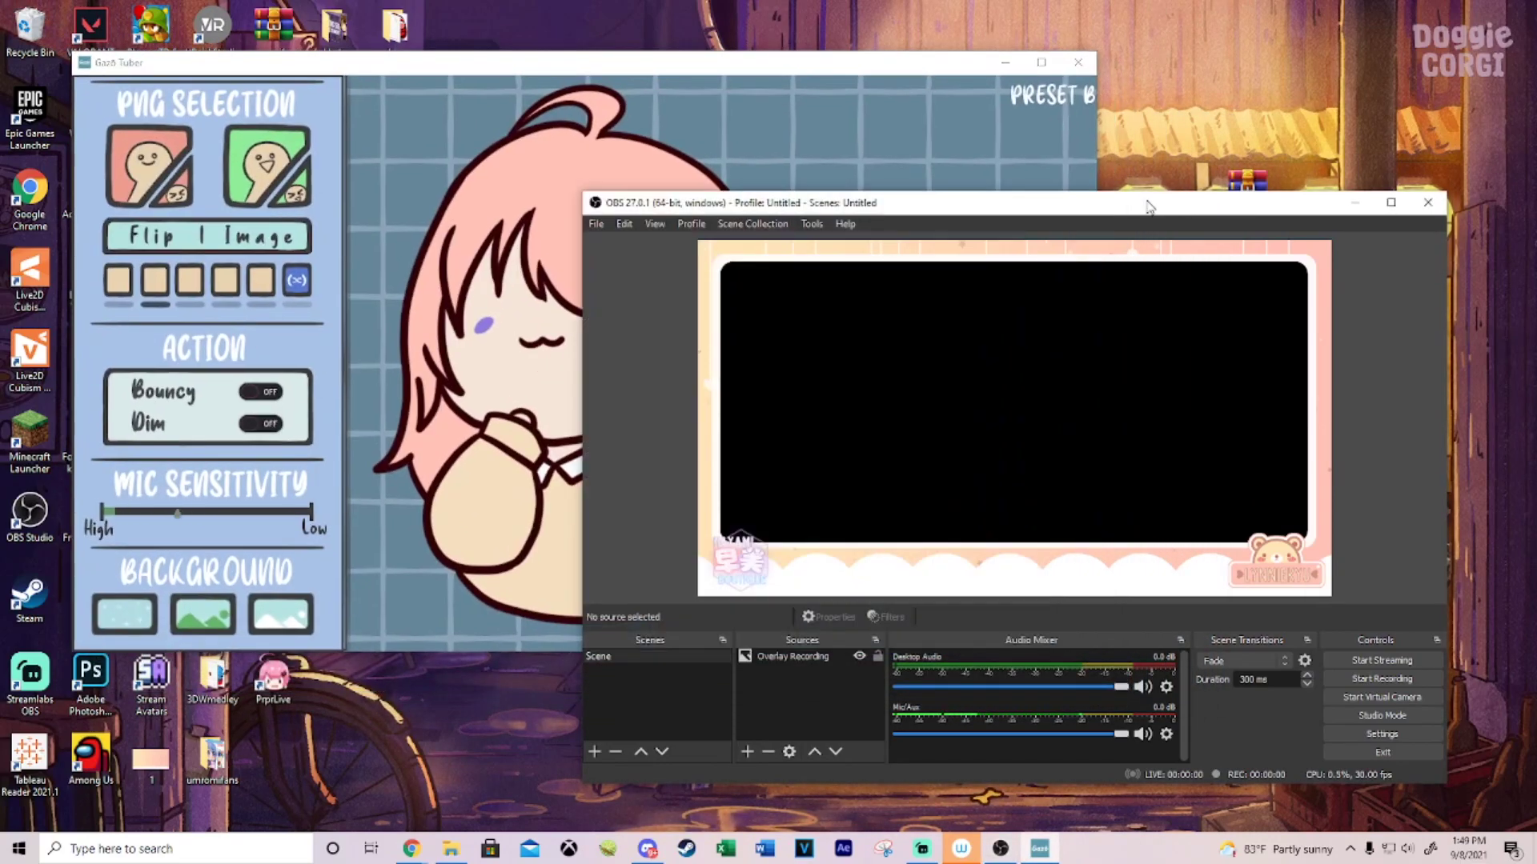
Add a new visible Game Capture source to the scene, keeping the default name
{"action": "left_click", "coordinate": [747, 753]}
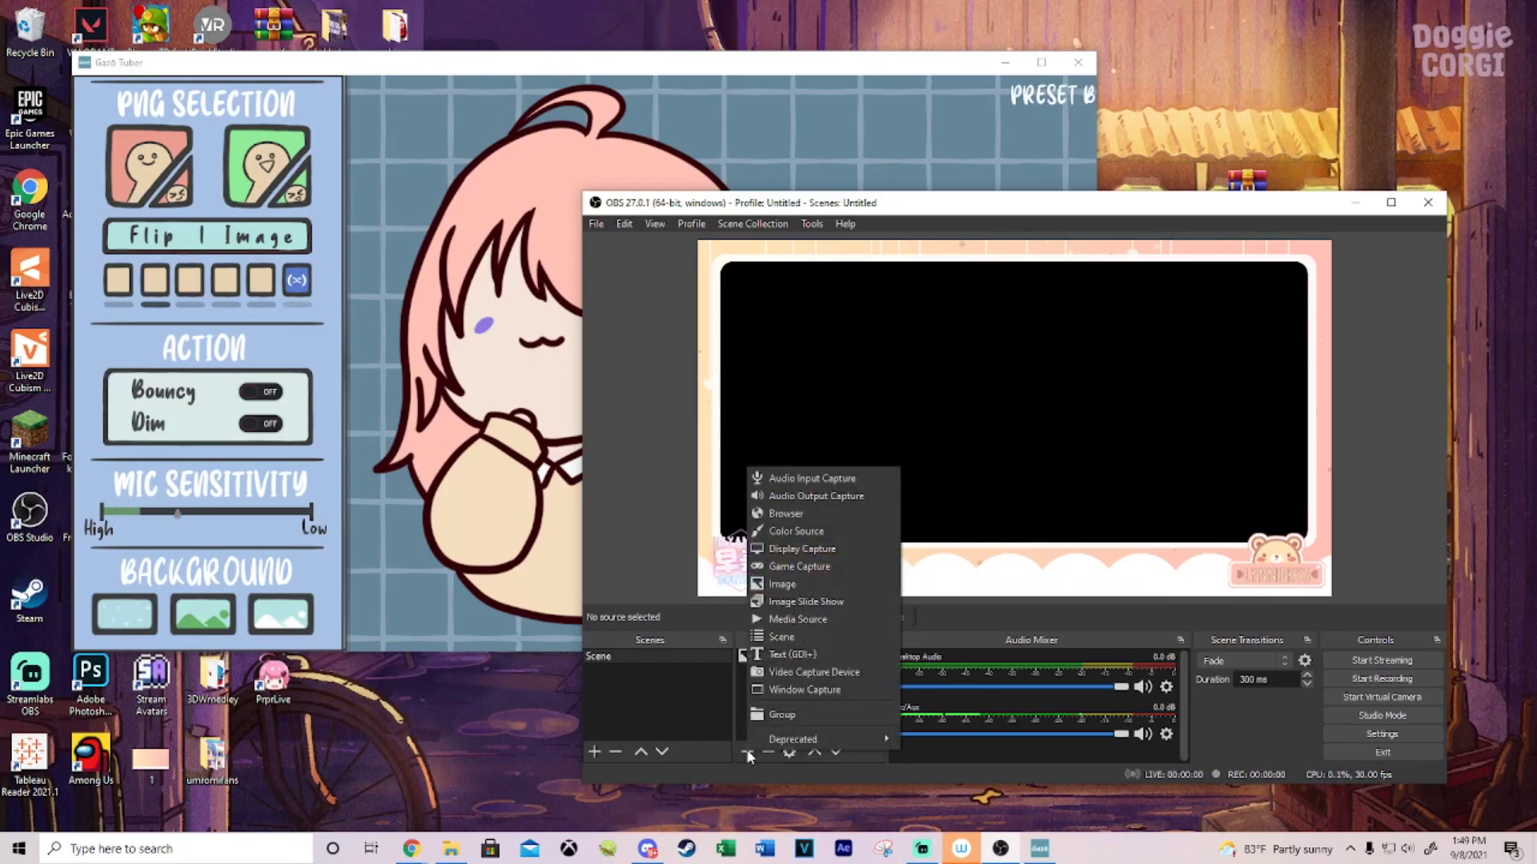
{"action": "left_click", "coordinate": [805, 569]}
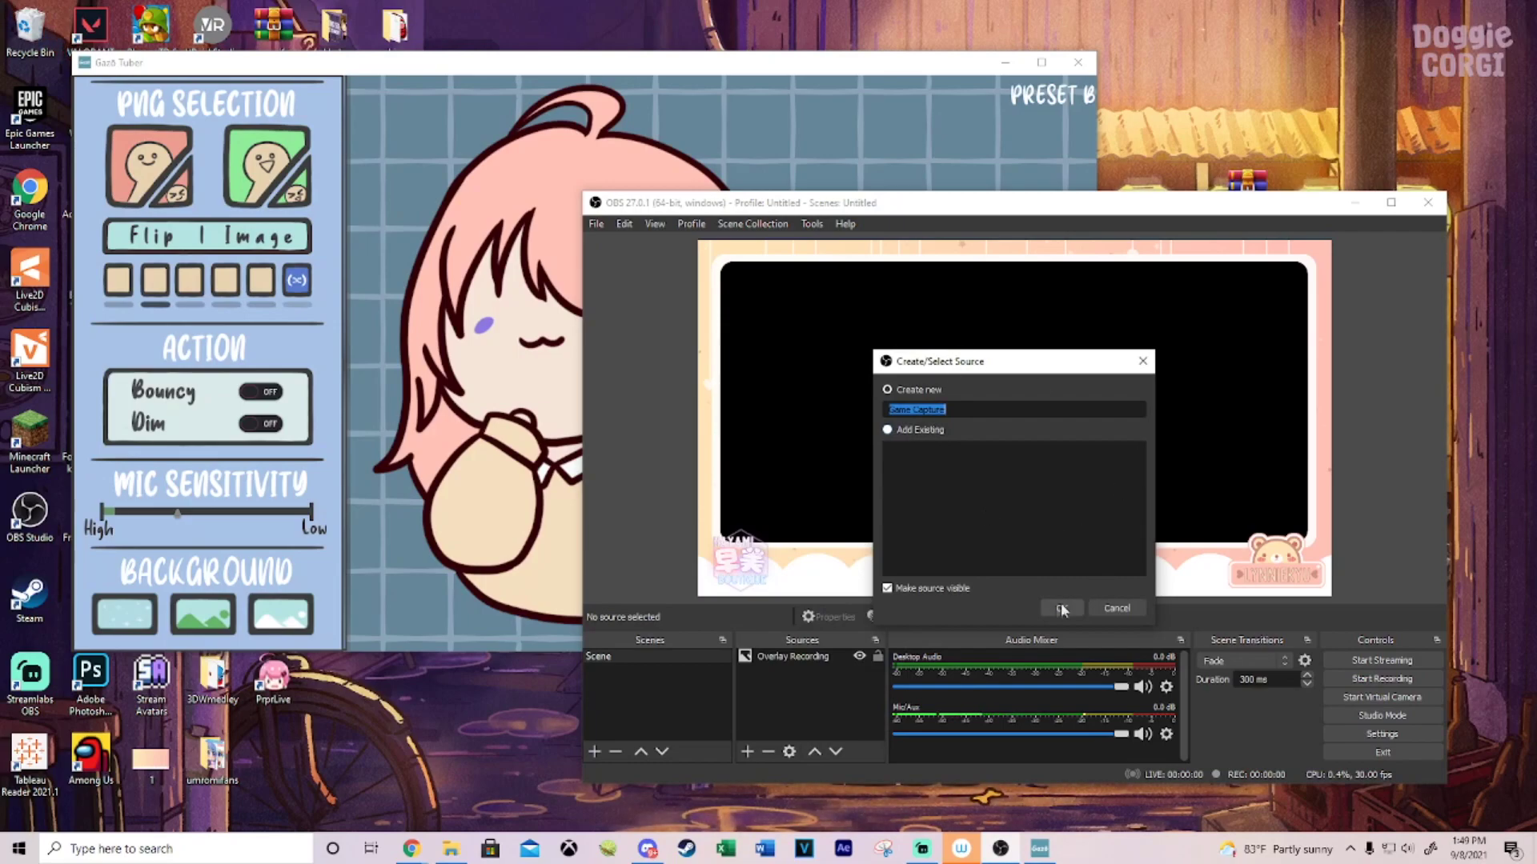
{"action": "left_click", "coordinate": [1057, 607]}
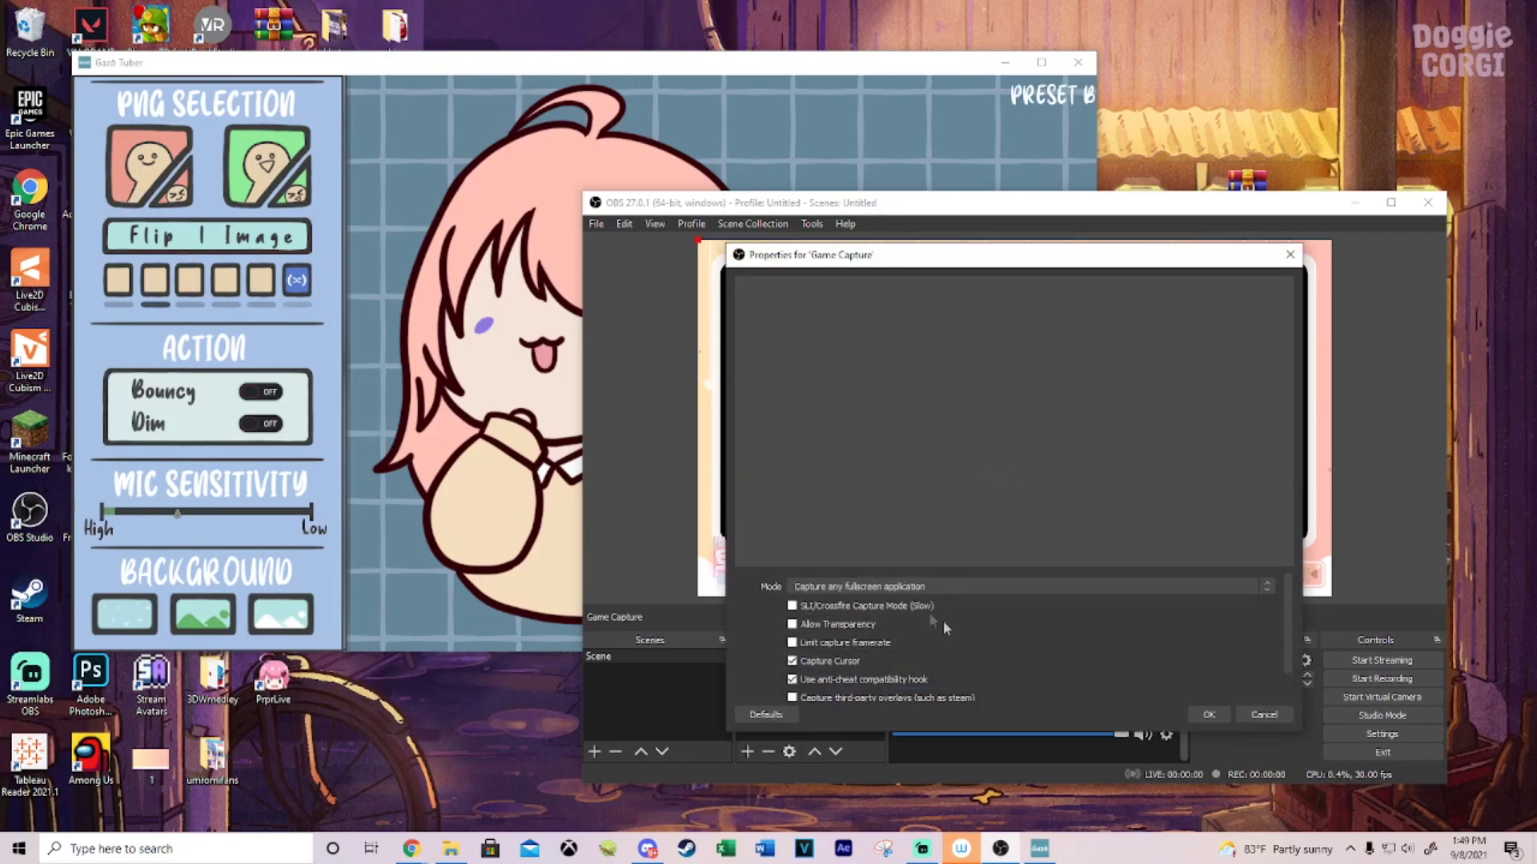
Set the game capture mode to Capture specific window and choose the Gazo Tuber window
{"action": "left_click", "coordinate": [910, 589]}
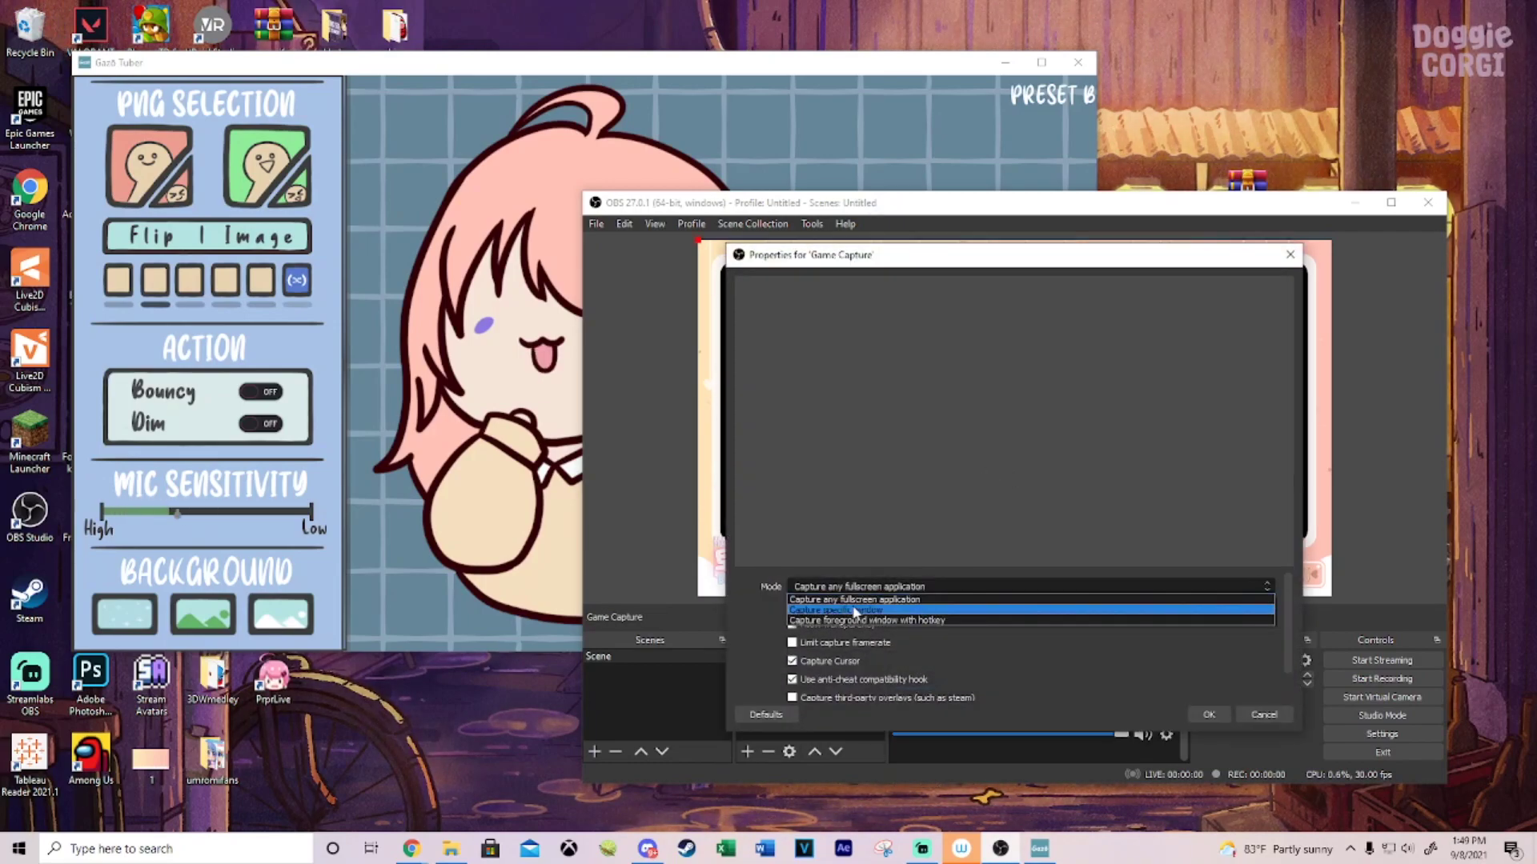
{"action": "left_click", "coordinate": [880, 610]}
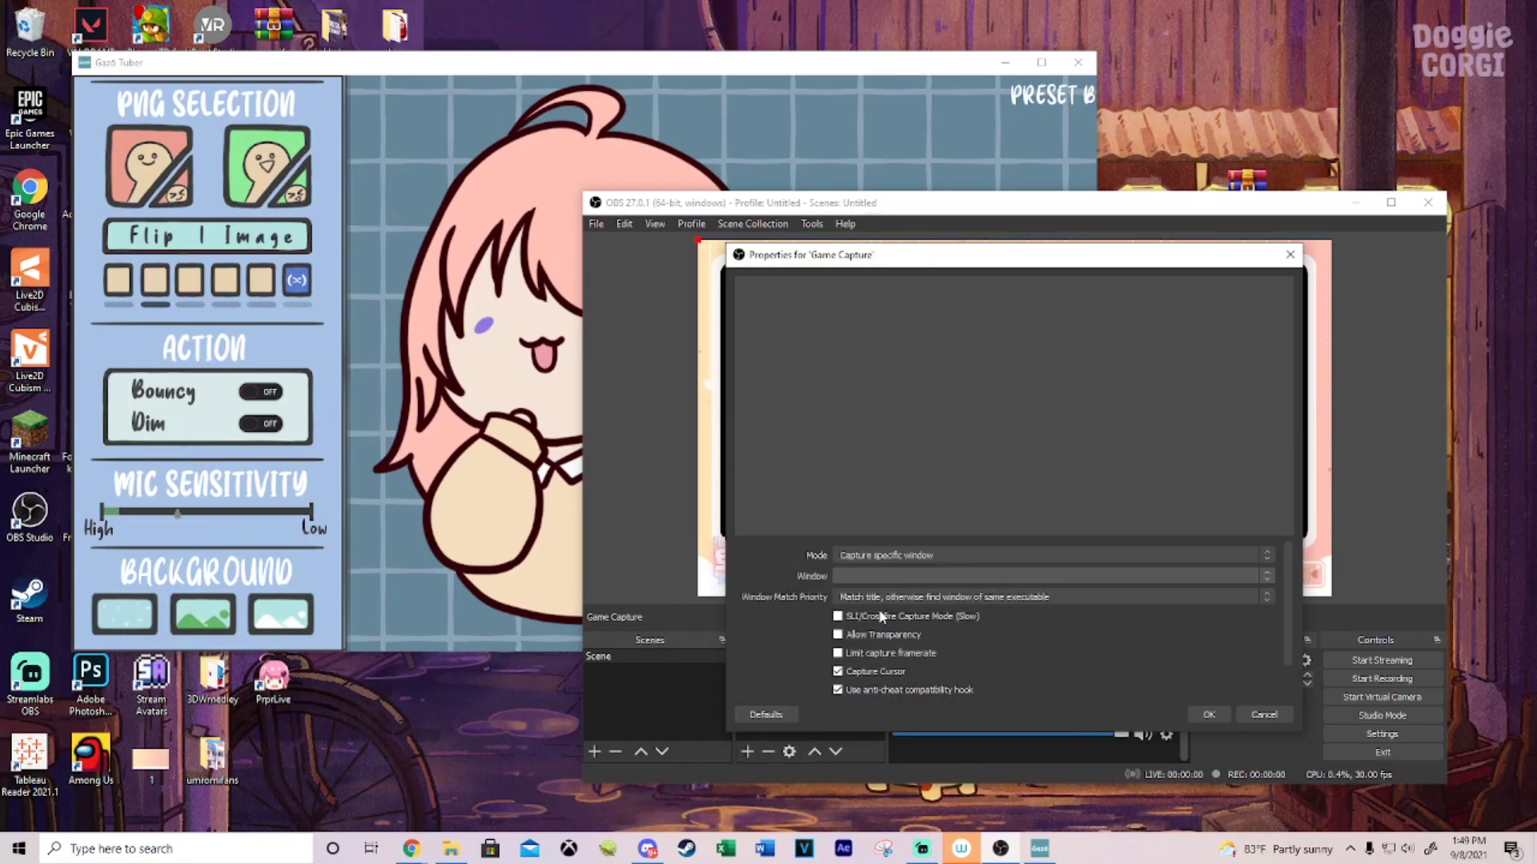
{"action": "left_click", "coordinate": [866, 577]}
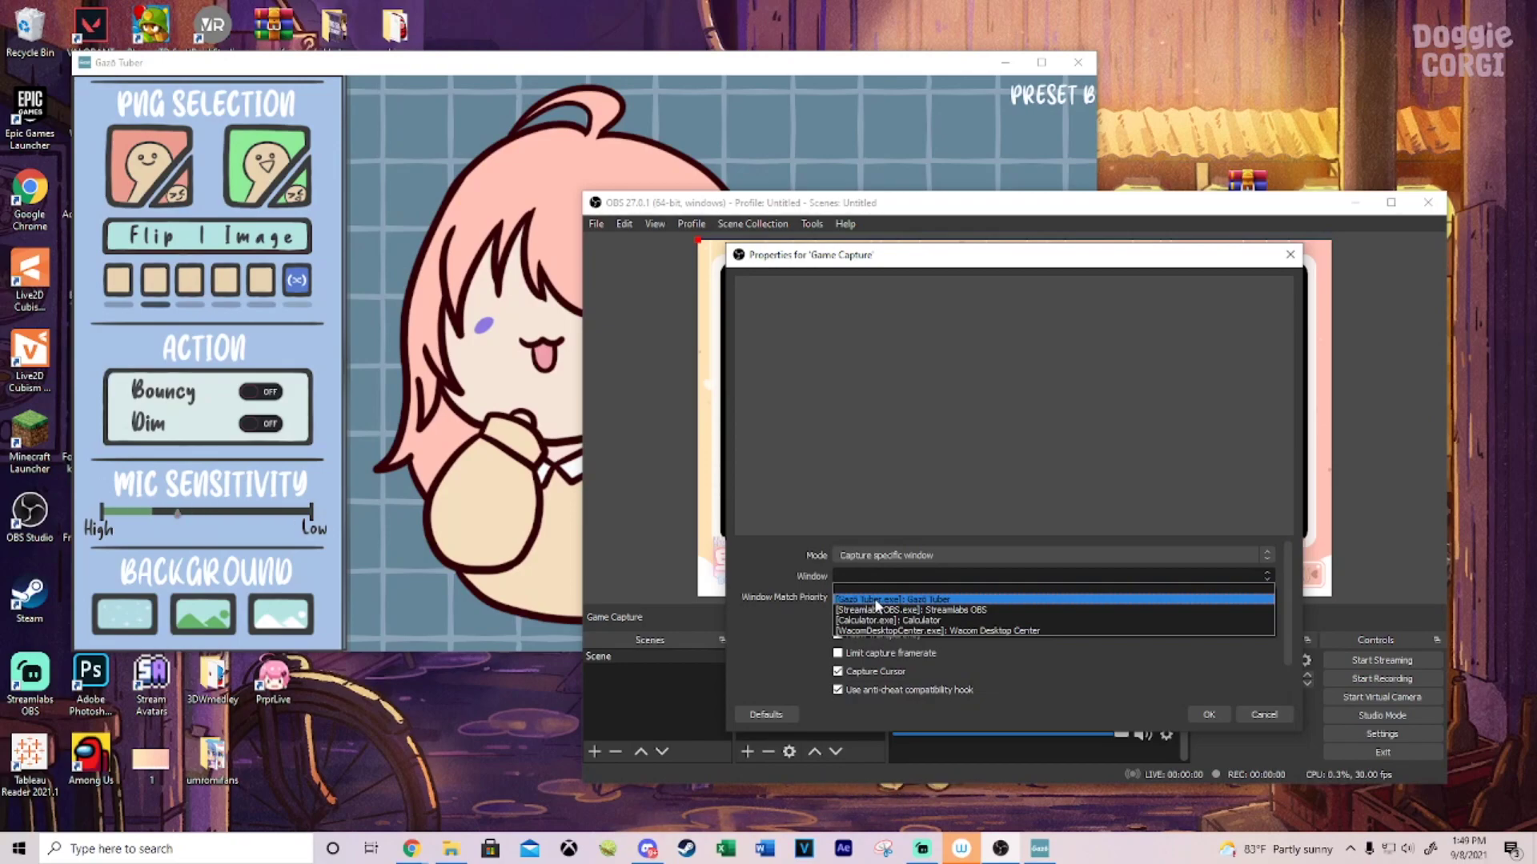
{"action": "left_click", "coordinate": [875, 602]}
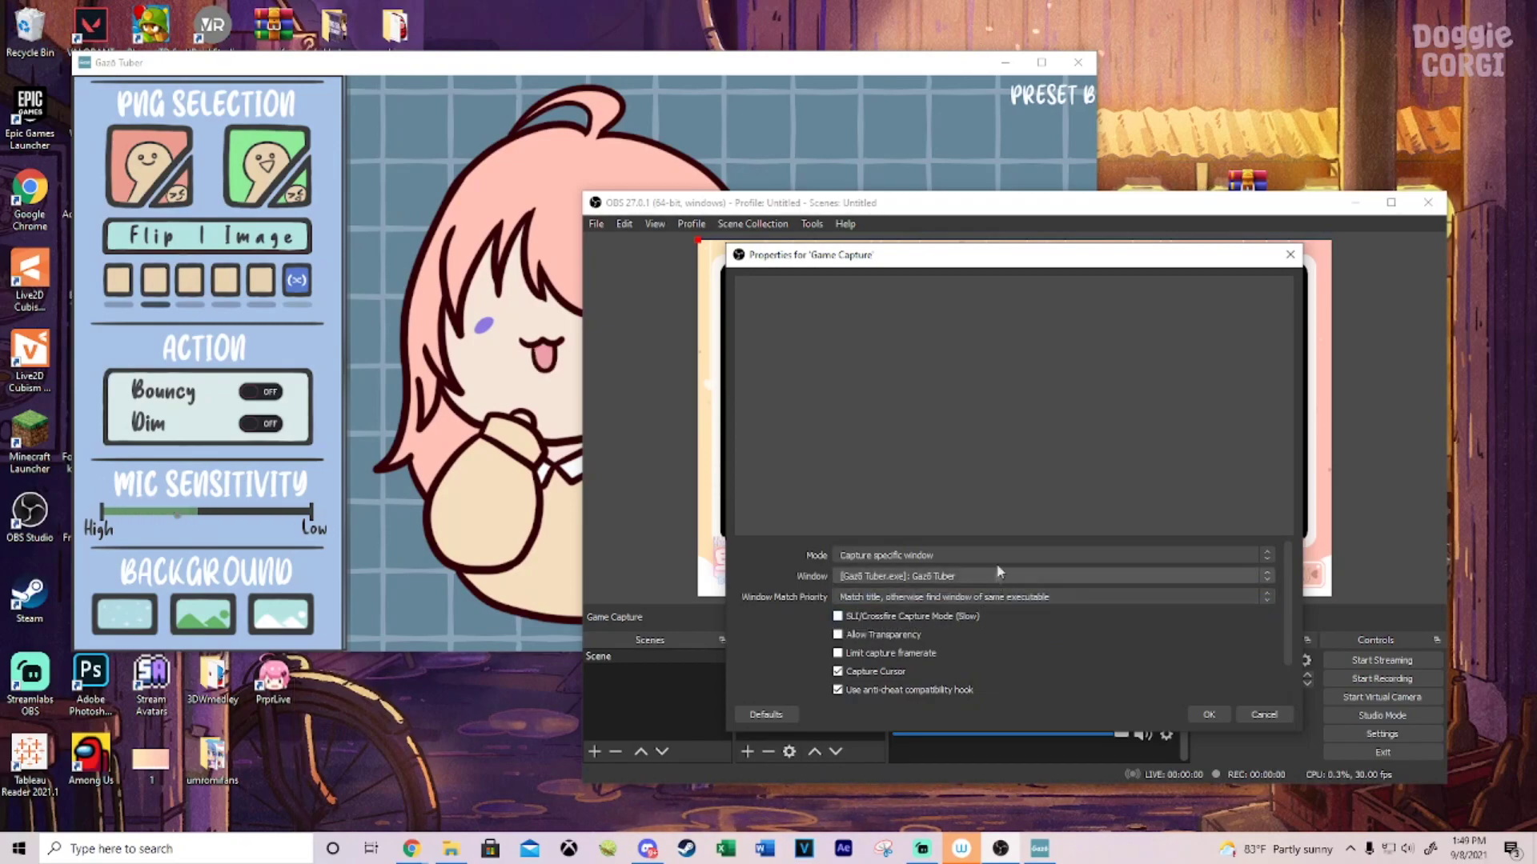
Enable Allow Transparency for the game capture, switch Gazo Tuber to its transparent background, and accept the source properties
{"action": "left_click_drag", "start_coordinate": [1048, 262], "coordinate": [960, 292]}
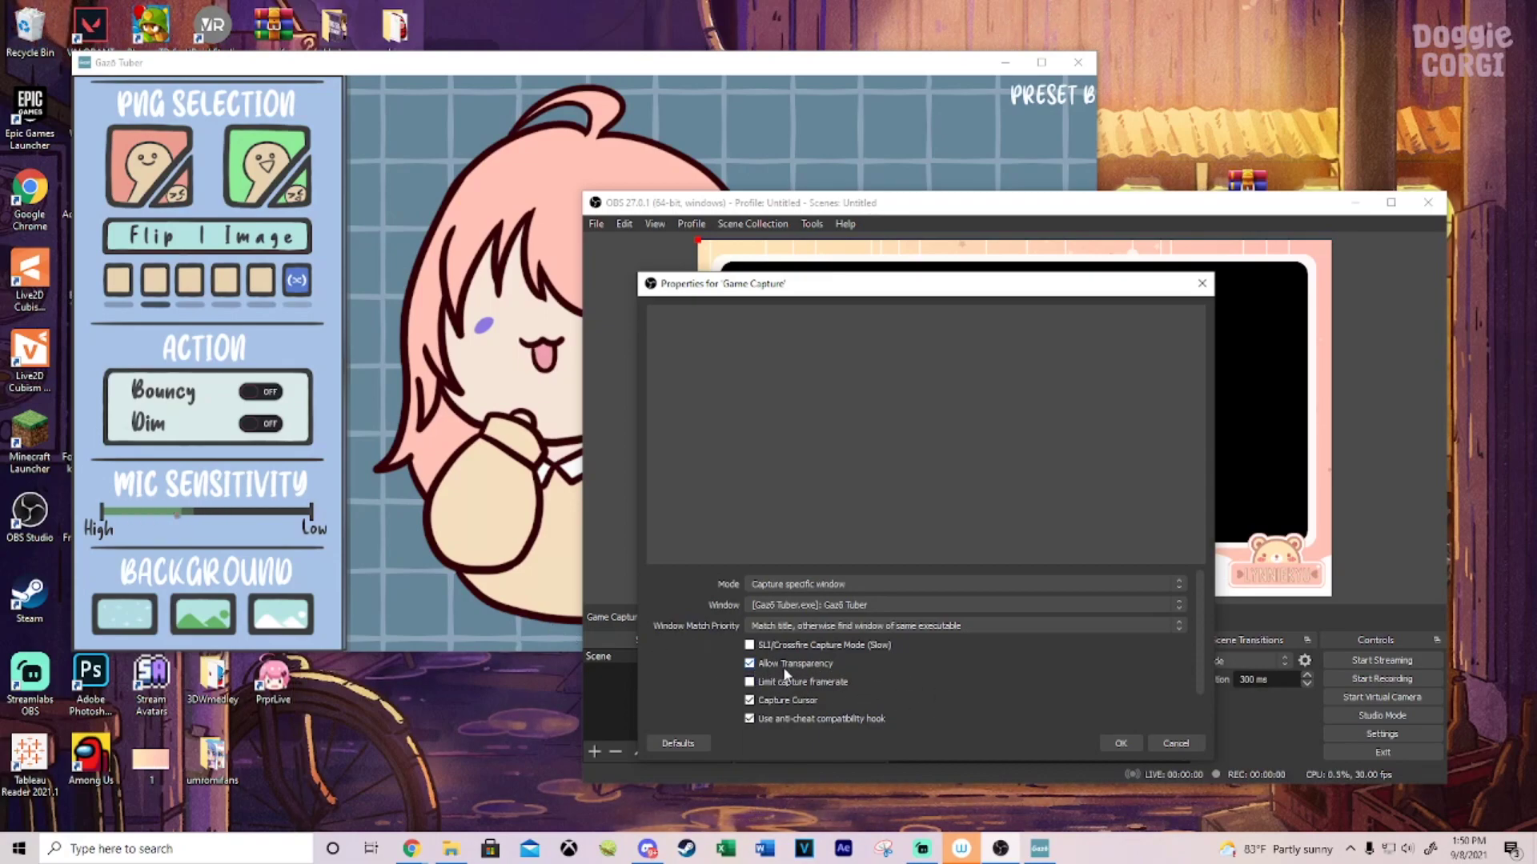
{"action": "left_click_drag", "start_coordinate": [854, 290], "coordinate": [907, 285]}
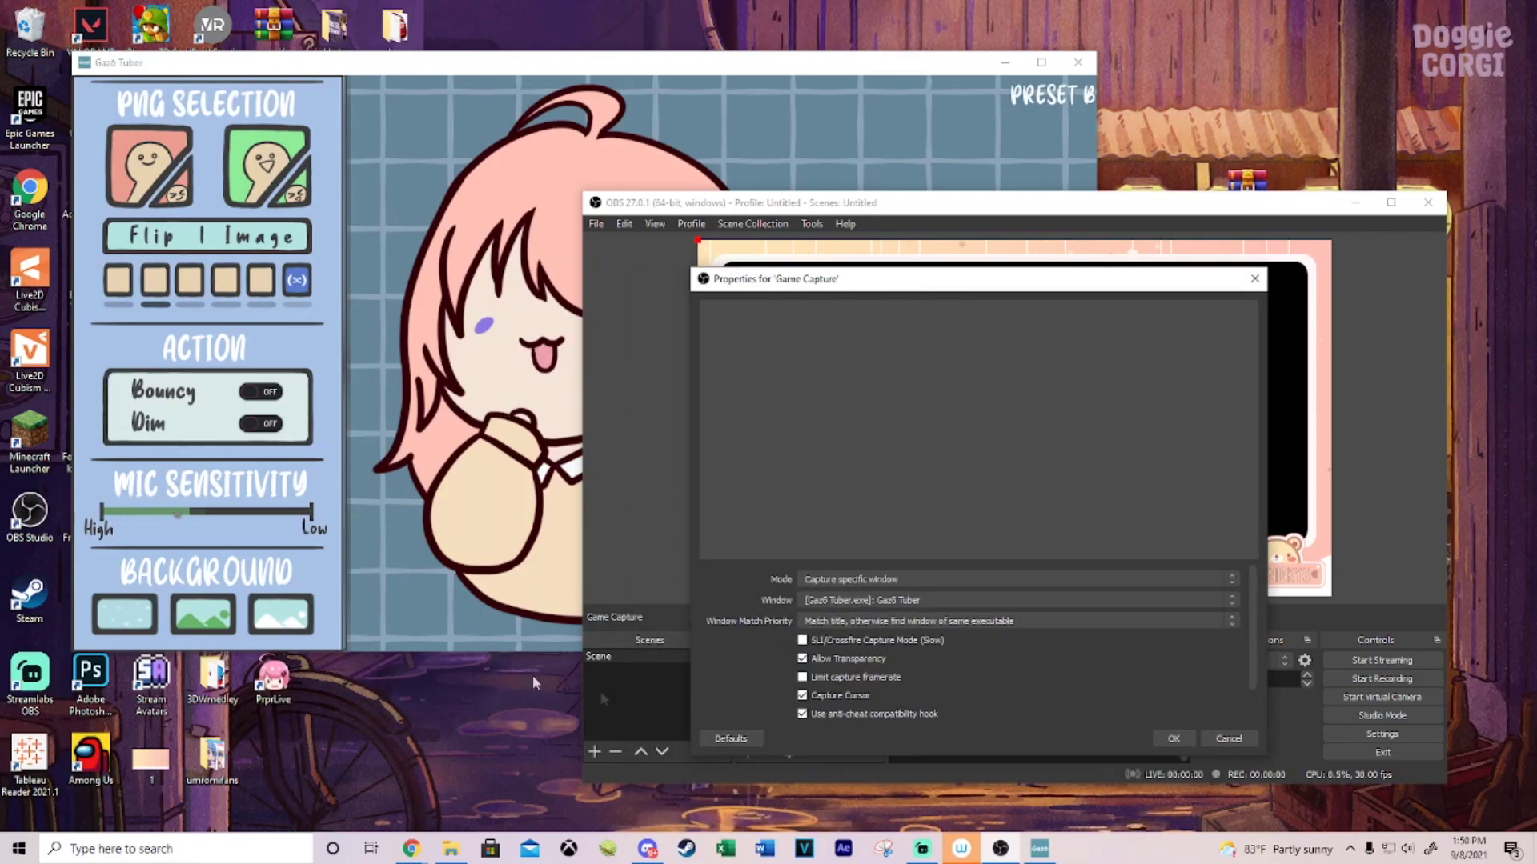
{"action": "left_click", "coordinate": [130, 616]}
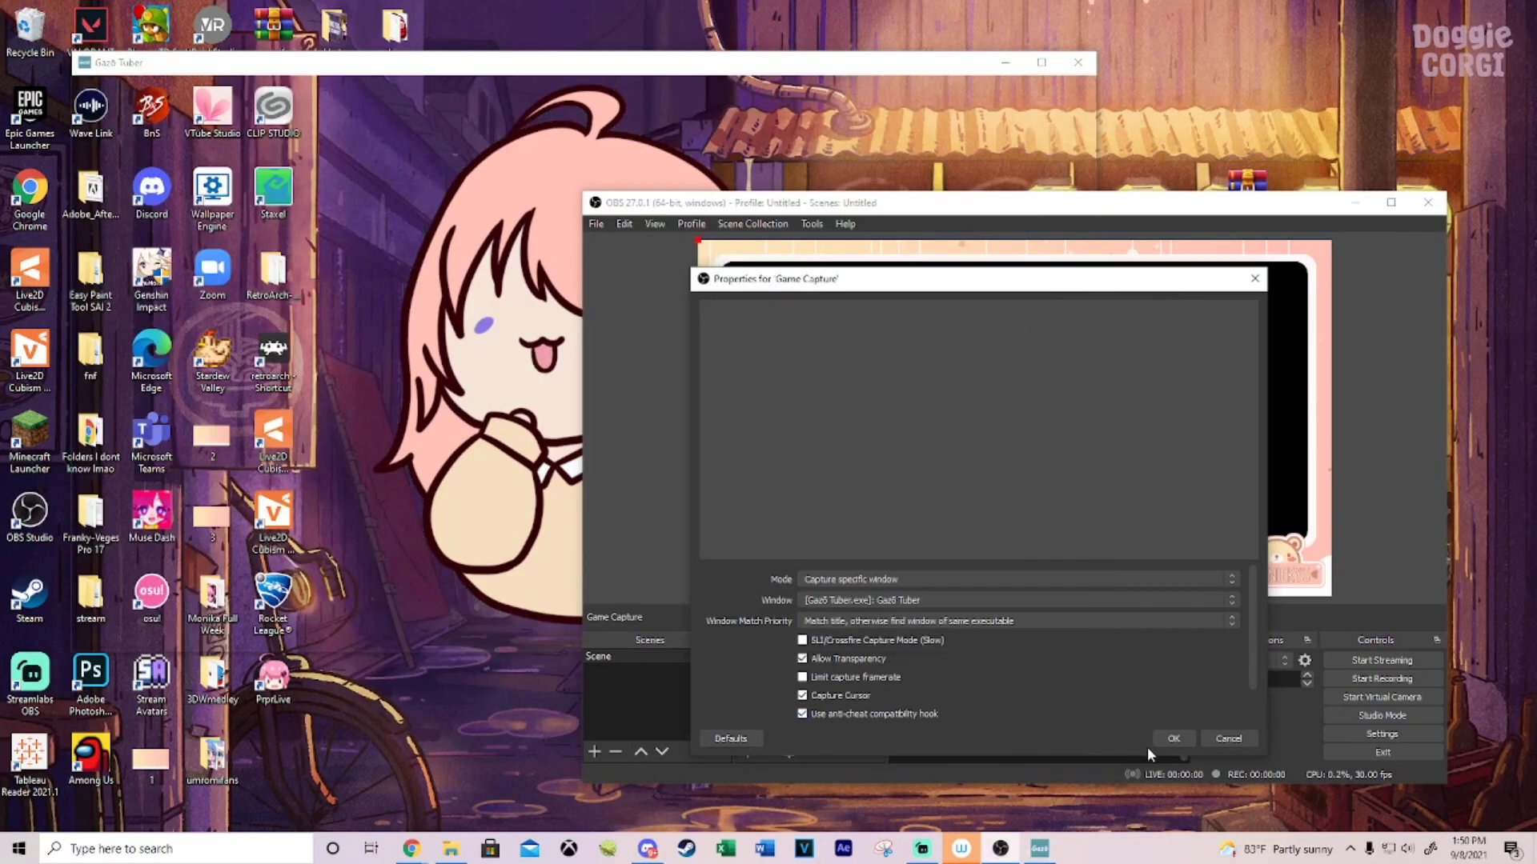
{"action": "left_click", "coordinate": [1173, 738]}
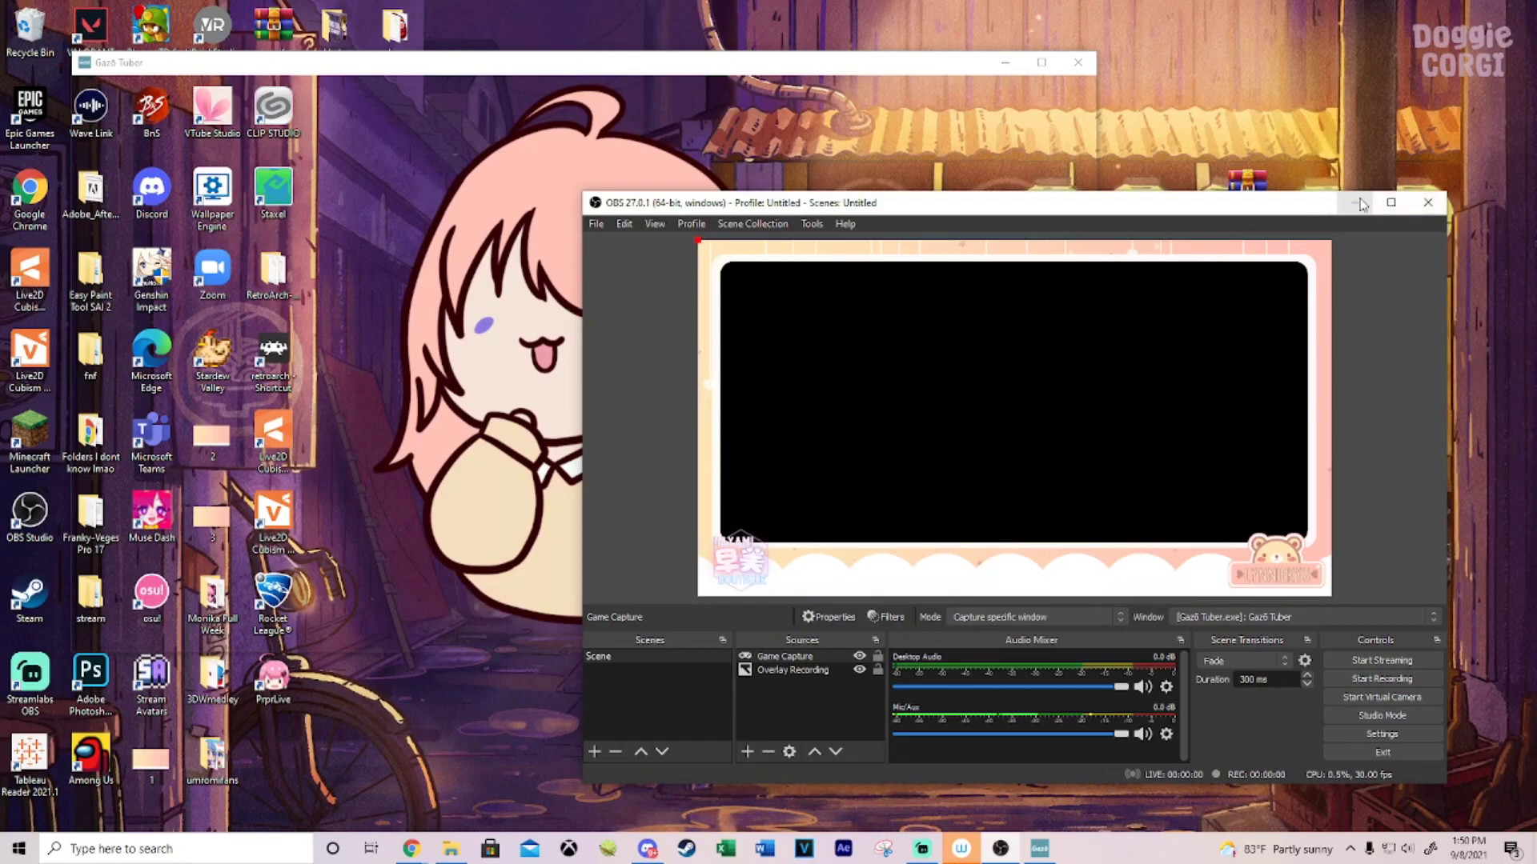
Close OBS, switch to Streamlabs OBS, and position its window so the Sources list is in view beside the avatar
{"action": "left_click", "coordinate": [1415, 206]}
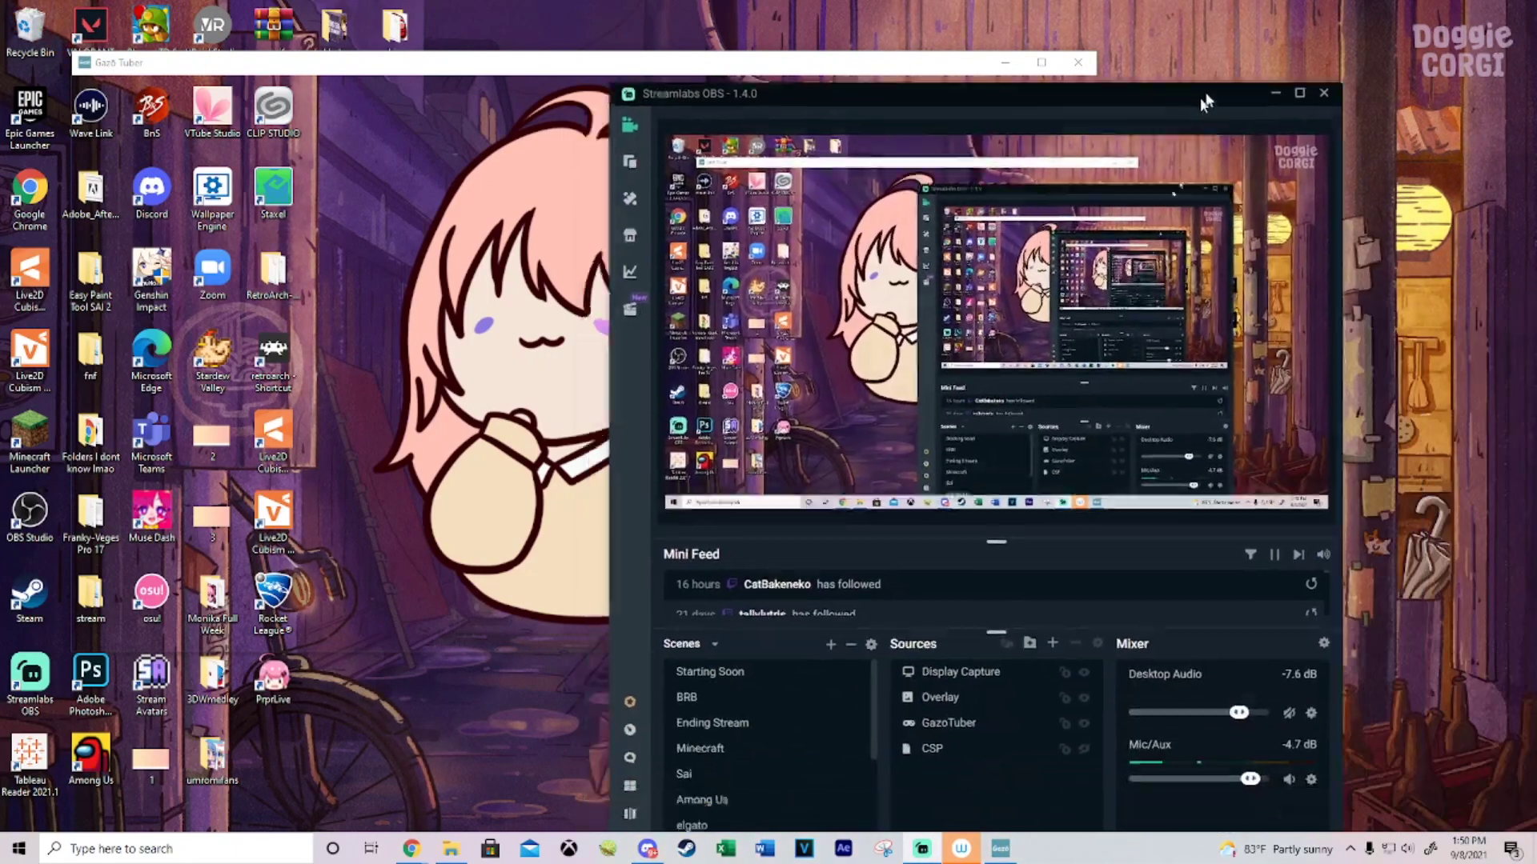
{"action": "left_click_drag", "start_coordinate": [1205, 100], "coordinate": [1217, 64]}
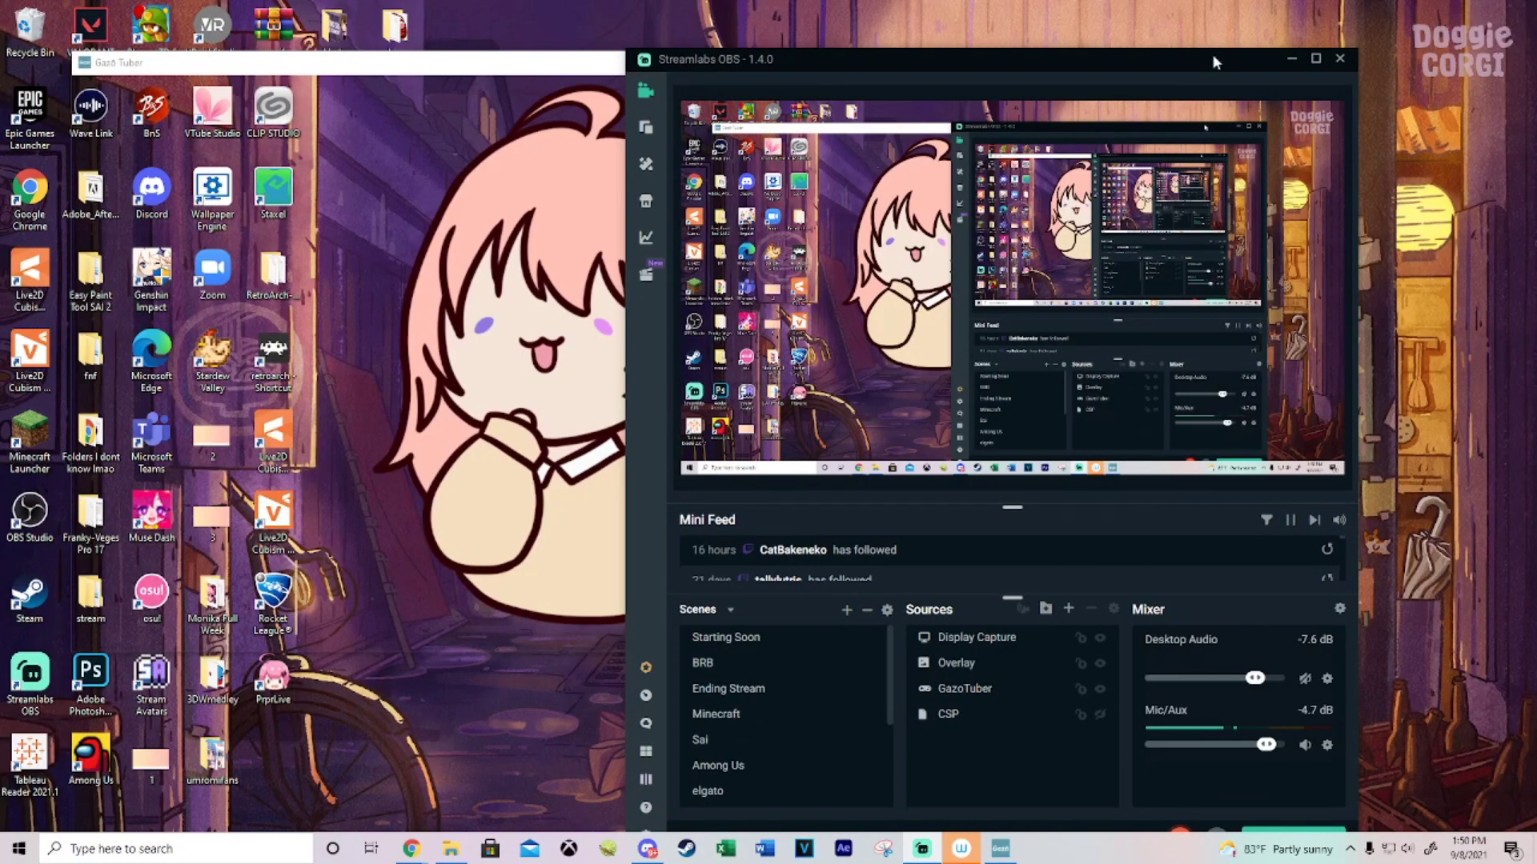
{"action": "left_click_drag", "start_coordinate": [1212, 54], "coordinate": [1209, 78]}
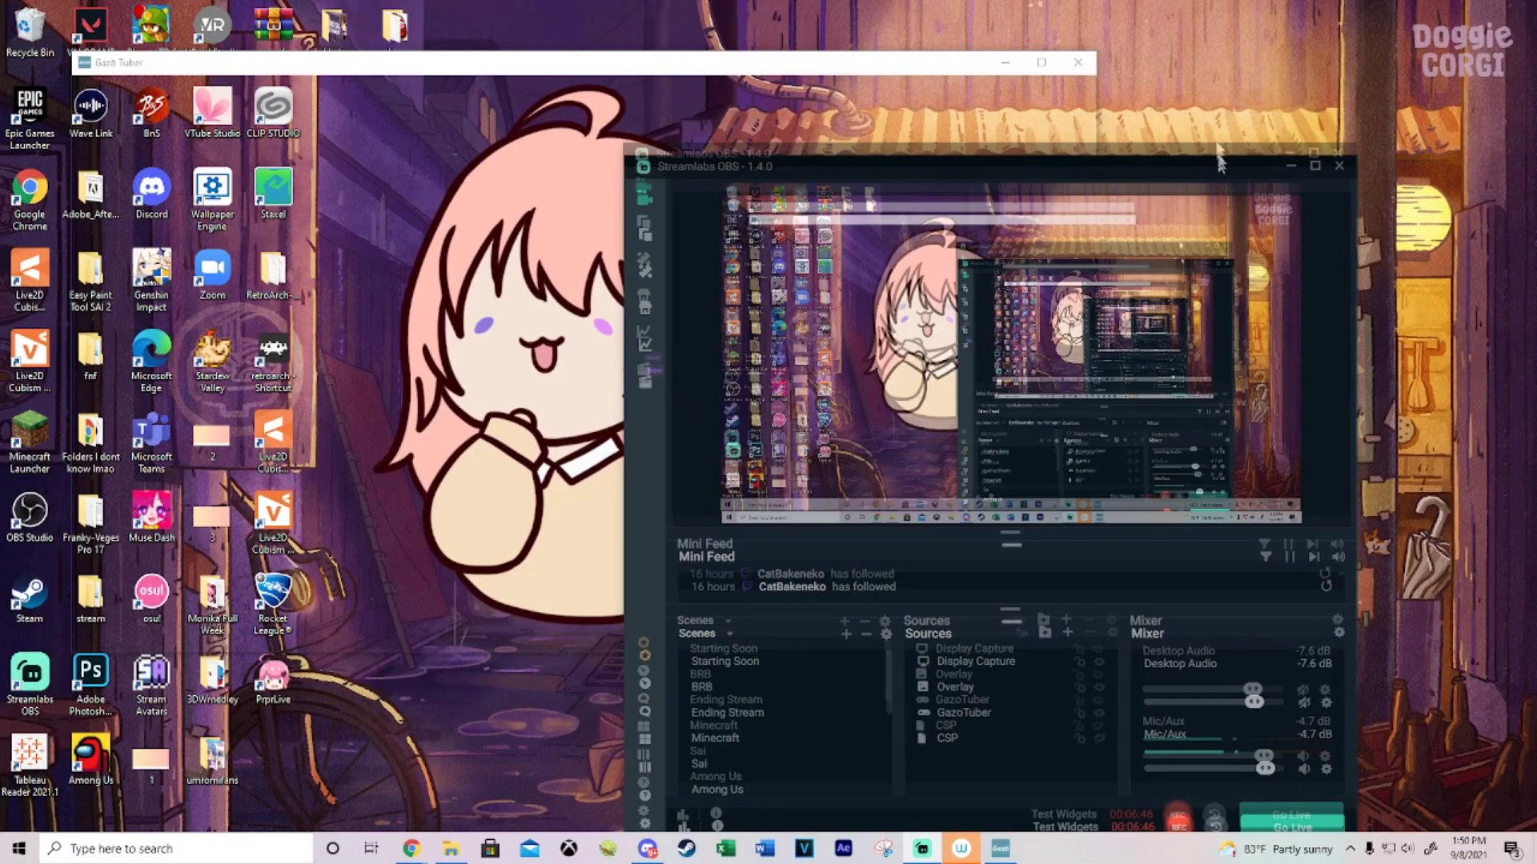